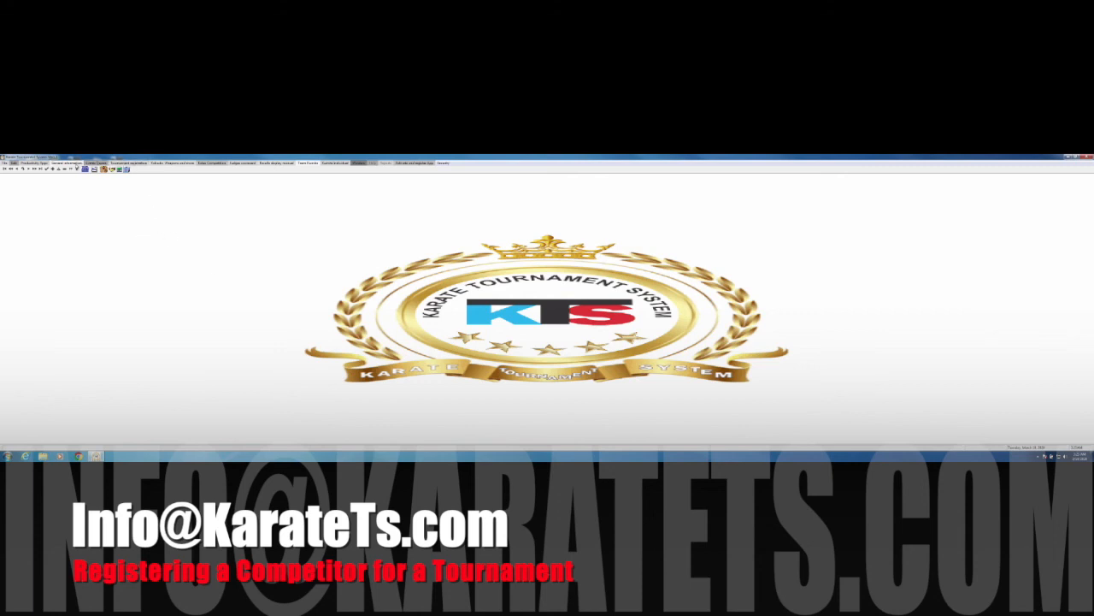
Open the Competitor Registration window and move it clear of the screen's edge
{"action": "left_click", "coordinate": [133, 163]}
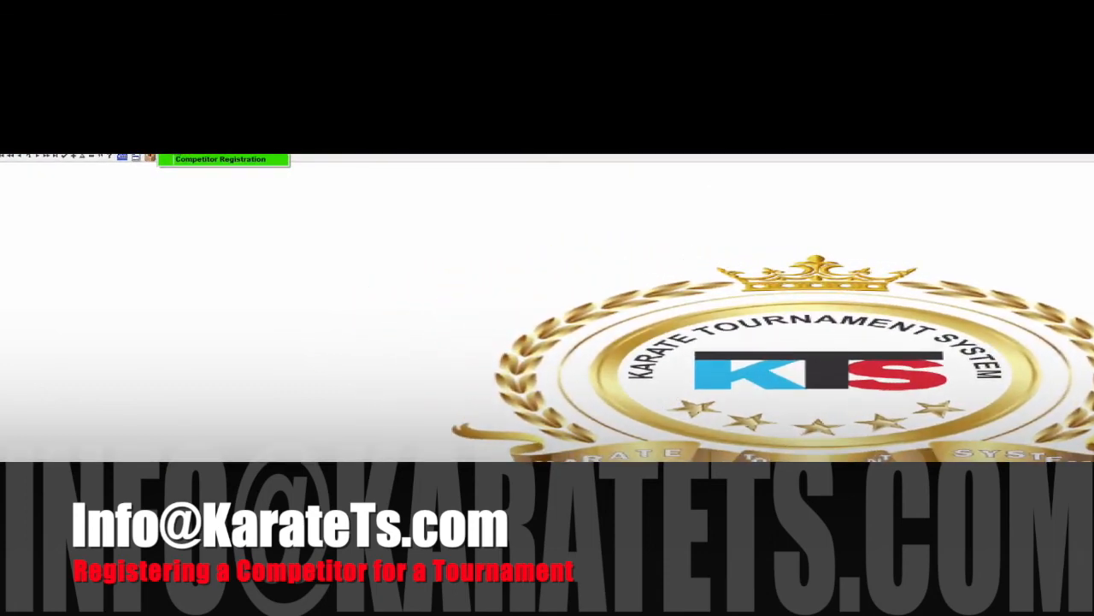
{"action": "left_click", "coordinate": [212, 161]}
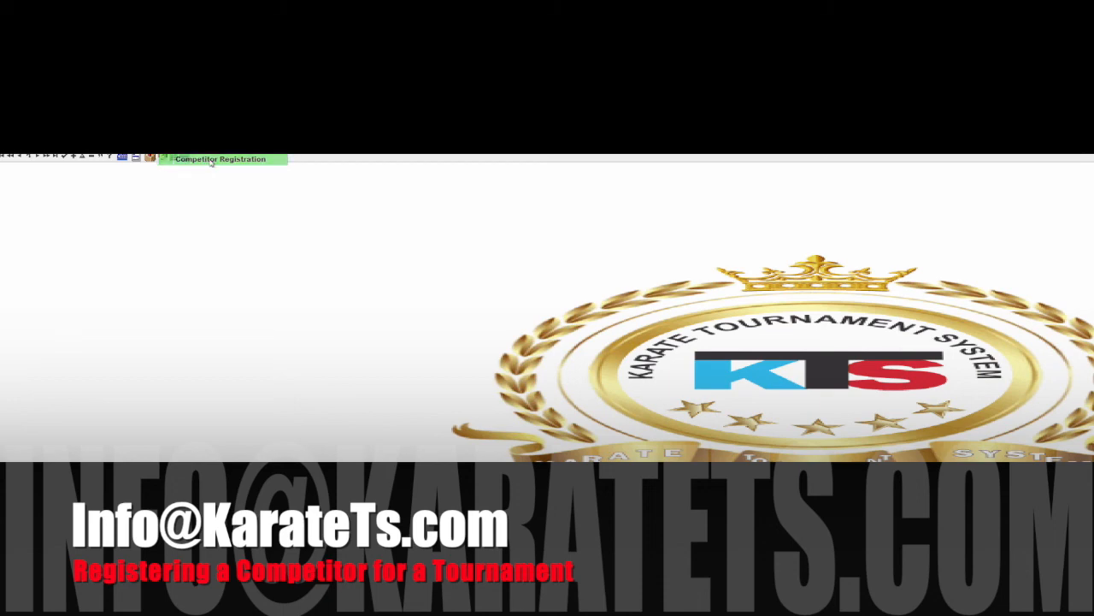
{"action": "left_click_drag", "start_coordinate": [205, 187], "coordinate": [431, 212]}
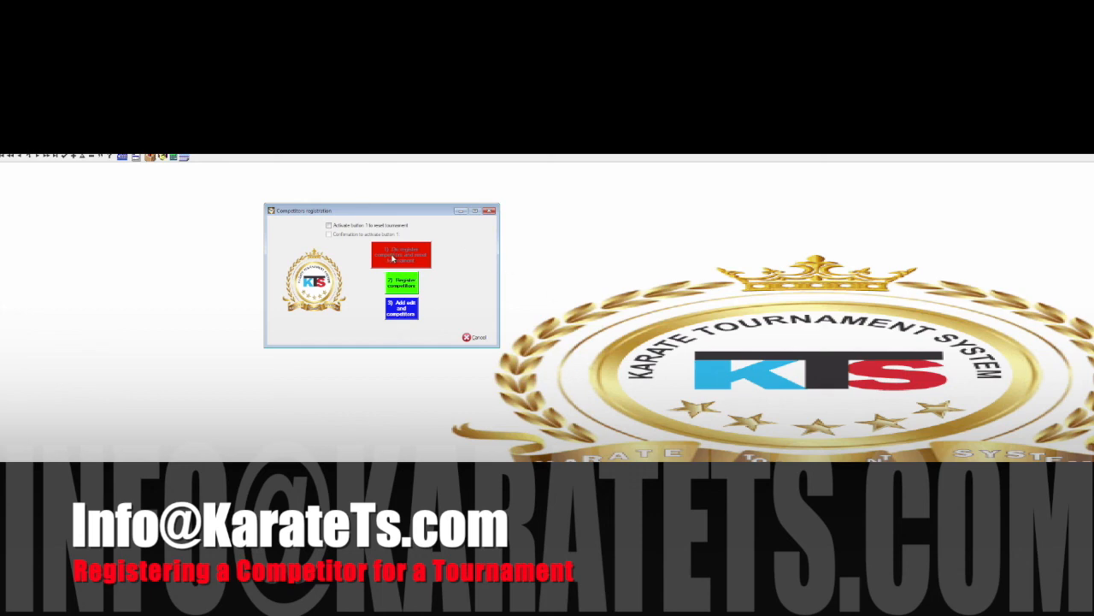
Enable the tournament reset option and its confirmation, and clear both options again without resetting
{"action": "left_click", "coordinate": [330, 225]}
{"action": "left_click", "coordinate": [329, 235]}
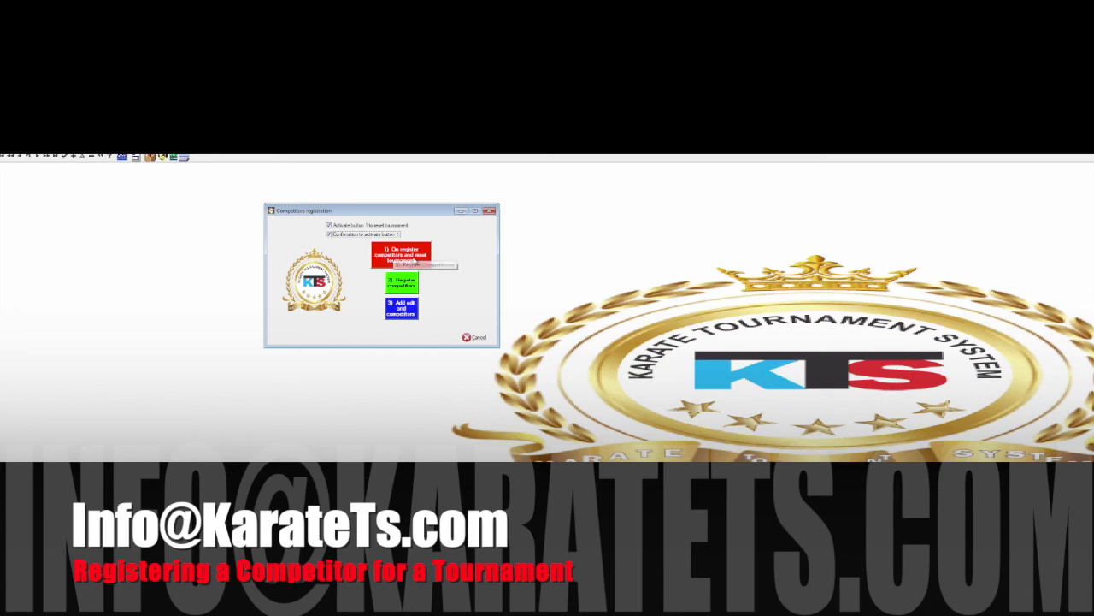
{"action": "left_click", "coordinate": [338, 232]}
{"action": "left_click", "coordinate": [338, 226]}
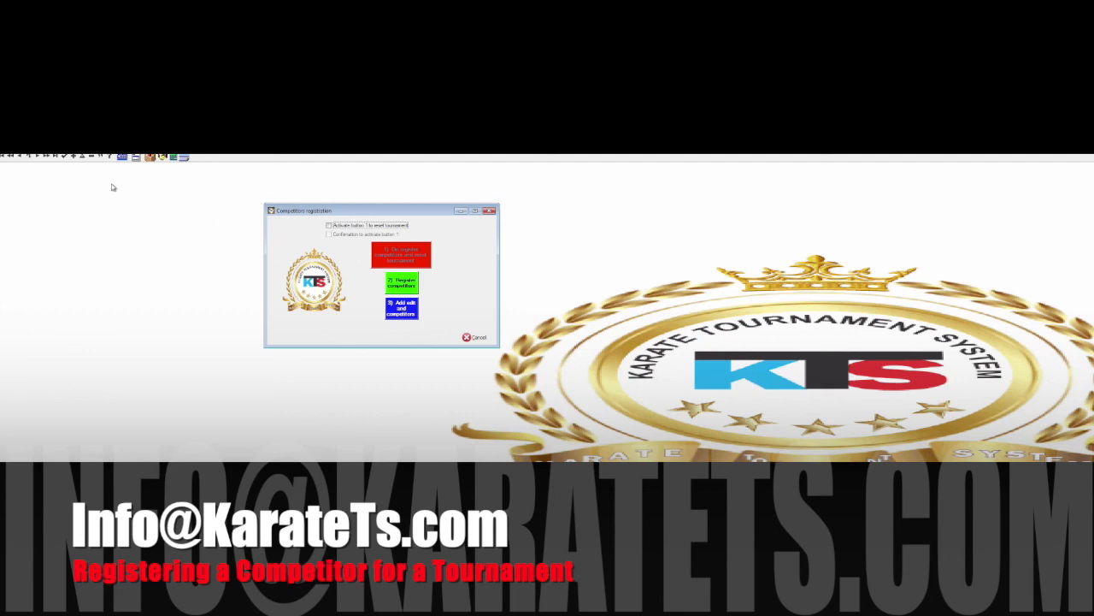
Browse the historical competitor records down to the latest entries and close the list
{"action": "left_click", "coordinate": [19, 147]}
{"action": "mouse_move", "coordinate": [5, 147]}
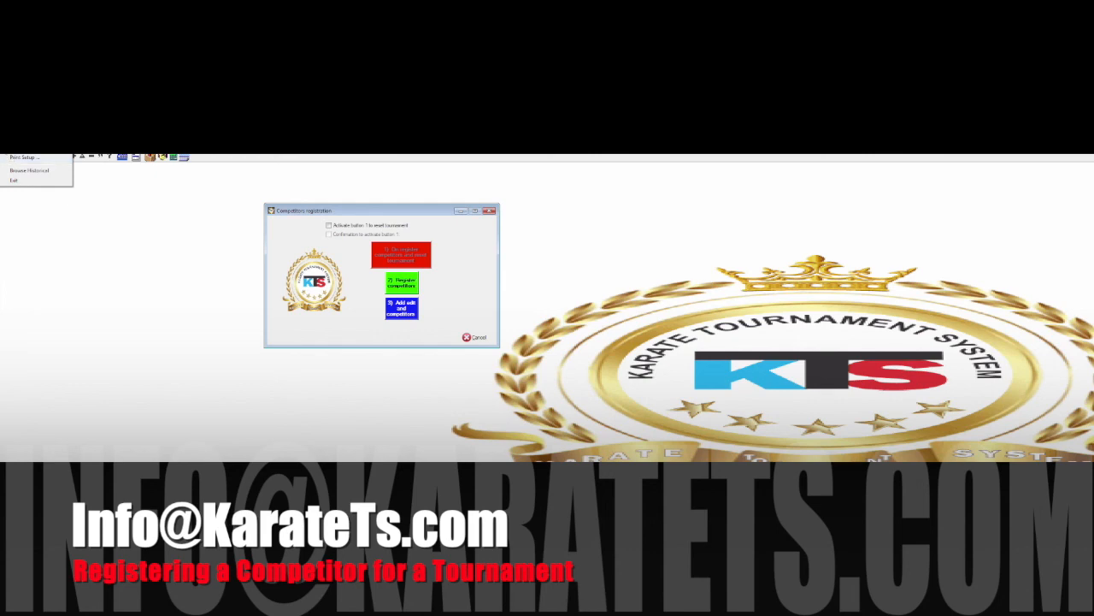
{"action": "left_click", "coordinate": [28, 173]}
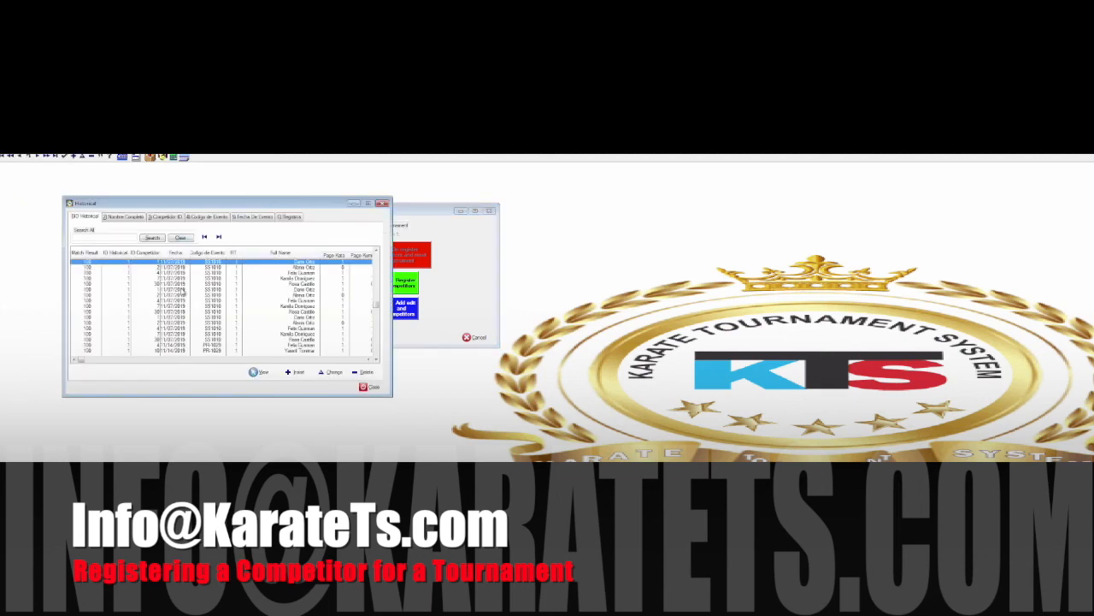
{"action": "scroll", "coordinate": [191, 340], "scroll_direction": "down", "scroll_amount": 8}
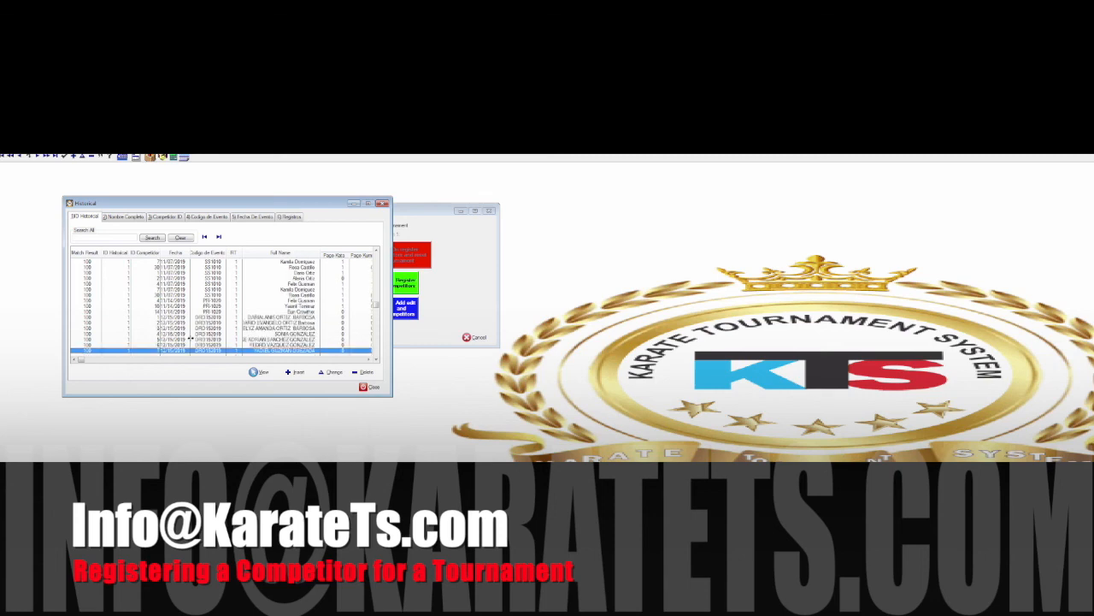
{"action": "scroll", "coordinate": [192, 338], "scroll_direction": "down", "scroll_amount": 10}
{"action": "scroll", "coordinate": [251, 312], "scroll_direction": "down", "scroll_amount": 2}
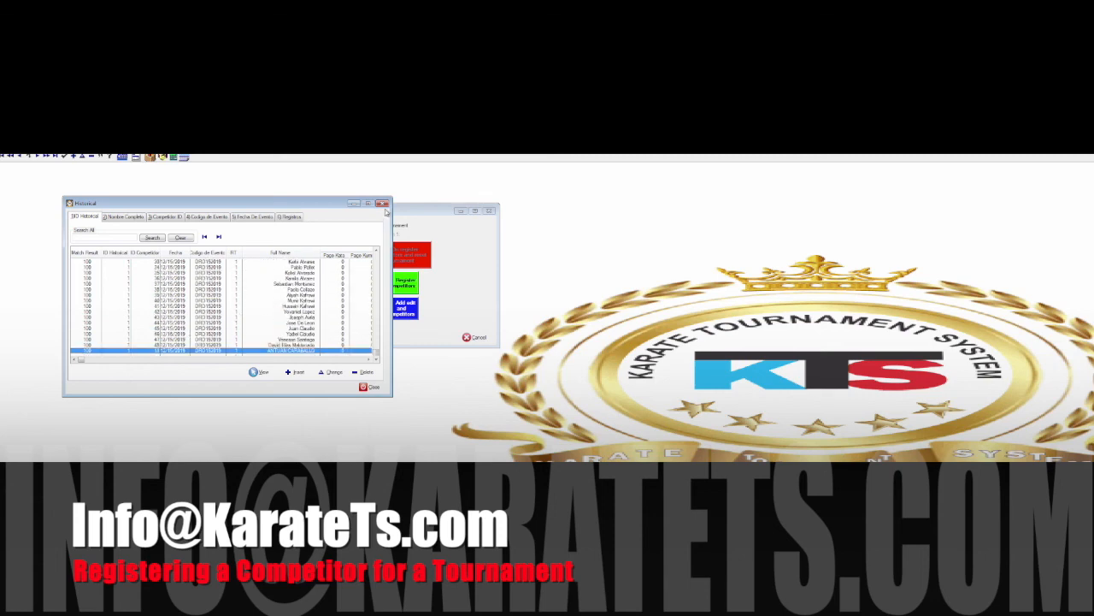
{"action": "left_click", "coordinate": [382, 203]}
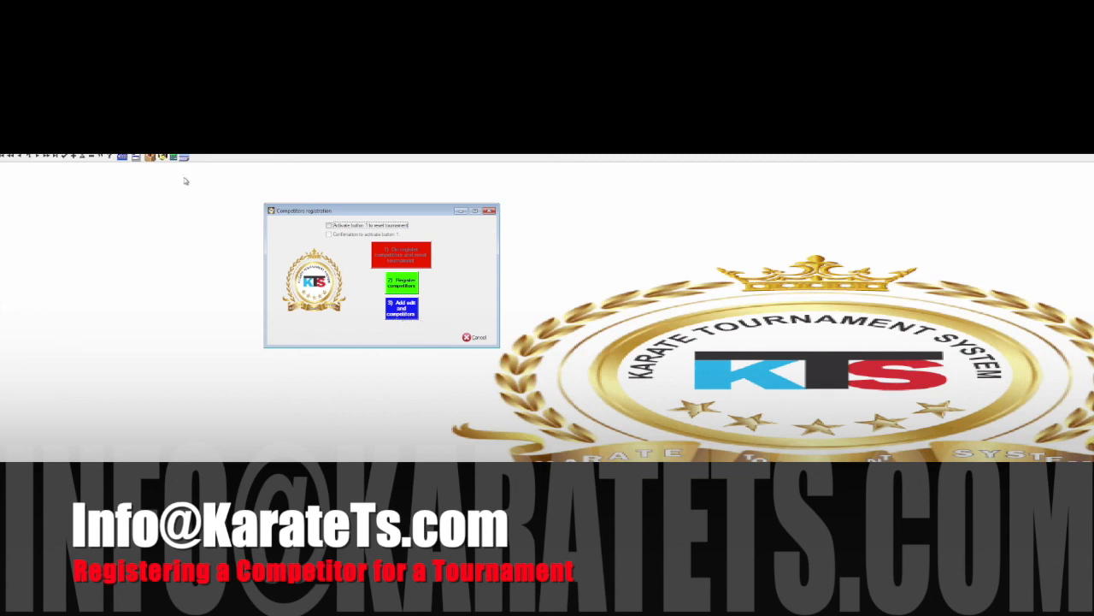
{"action": "left_click", "coordinate": [132, 148]}
{"action": "mouse_move", "coordinate": [92, 148]}
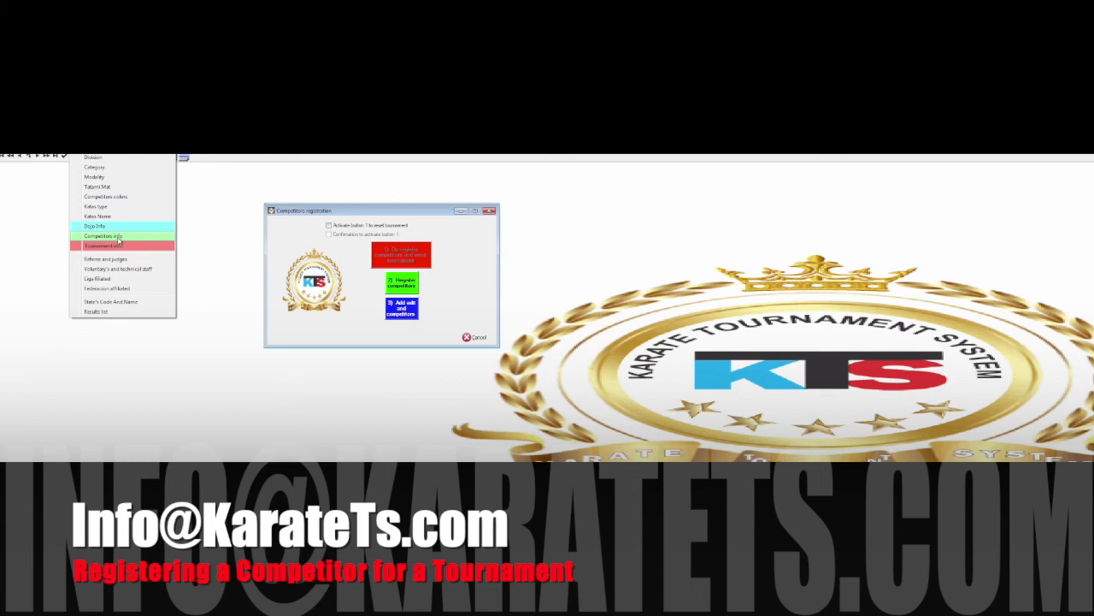
{"action": "left_click", "coordinate": [368, 346]}
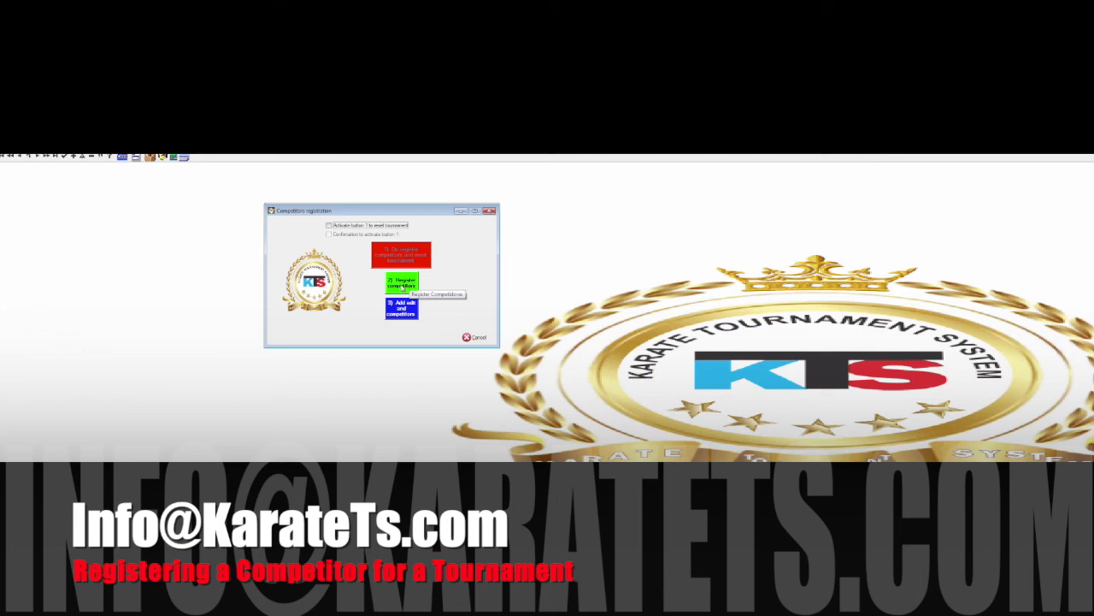
Open the competitor registration list, reposition its window and widen it to show more columns
{"action": "left_click", "coordinate": [402, 287]}
{"action": "left_click_drag", "start_coordinate": [298, 173], "coordinate": [510, 195]}
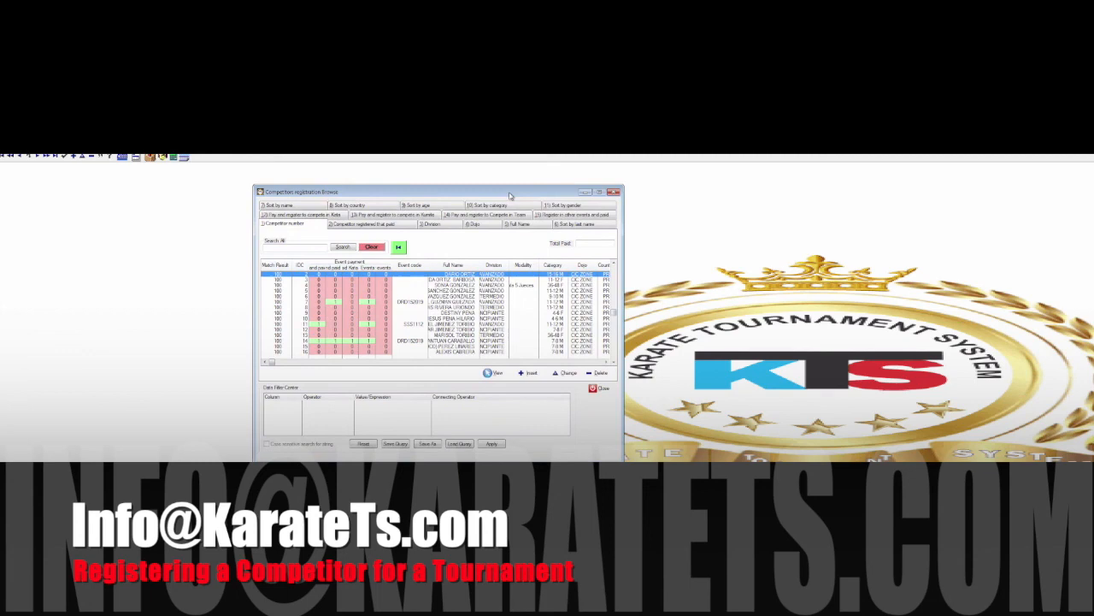
{"action": "left_click_drag", "start_coordinate": [623, 326], "coordinate": [735, 329]}
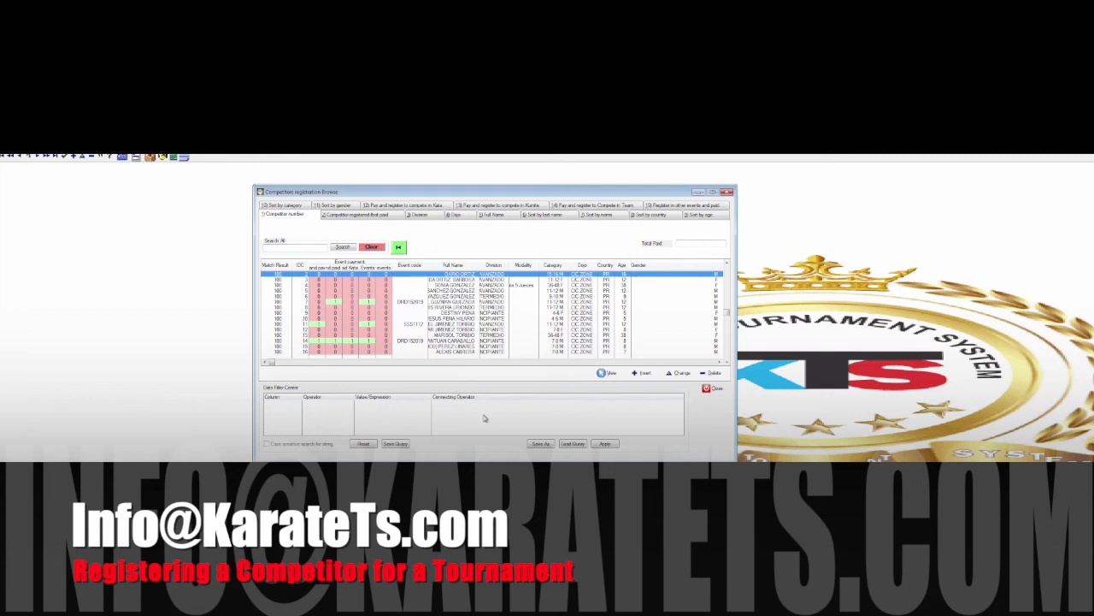
Review the competitor list by paid registration, division, dojo, full name, last name, name, country and age
{"action": "left_click", "coordinate": [417, 214]}
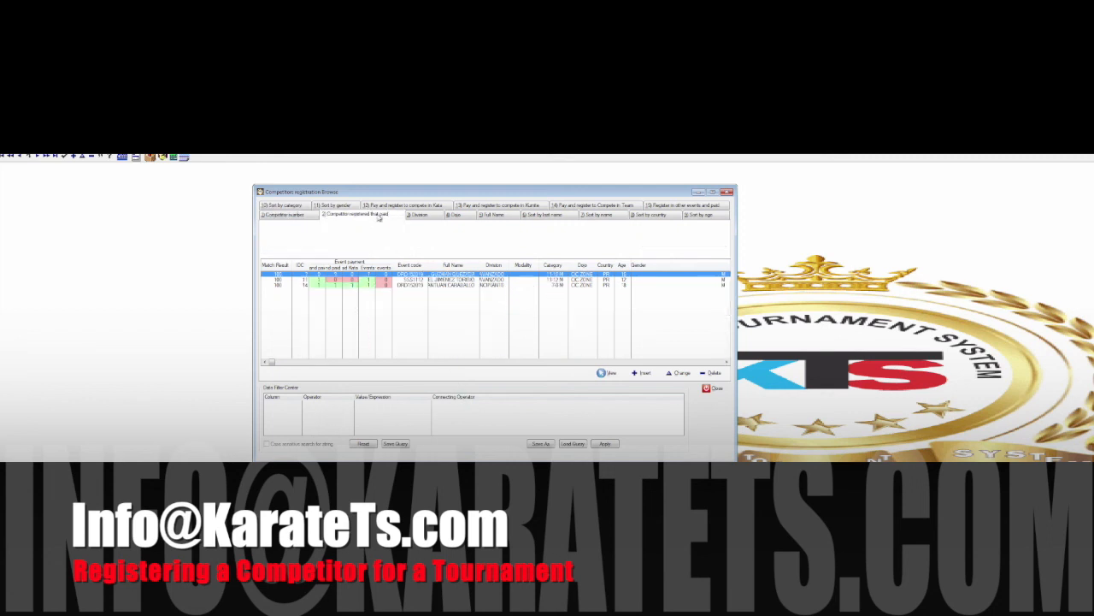
{"action": "left_click", "coordinate": [456, 215]}
{"action": "left_click", "coordinate": [504, 215]}
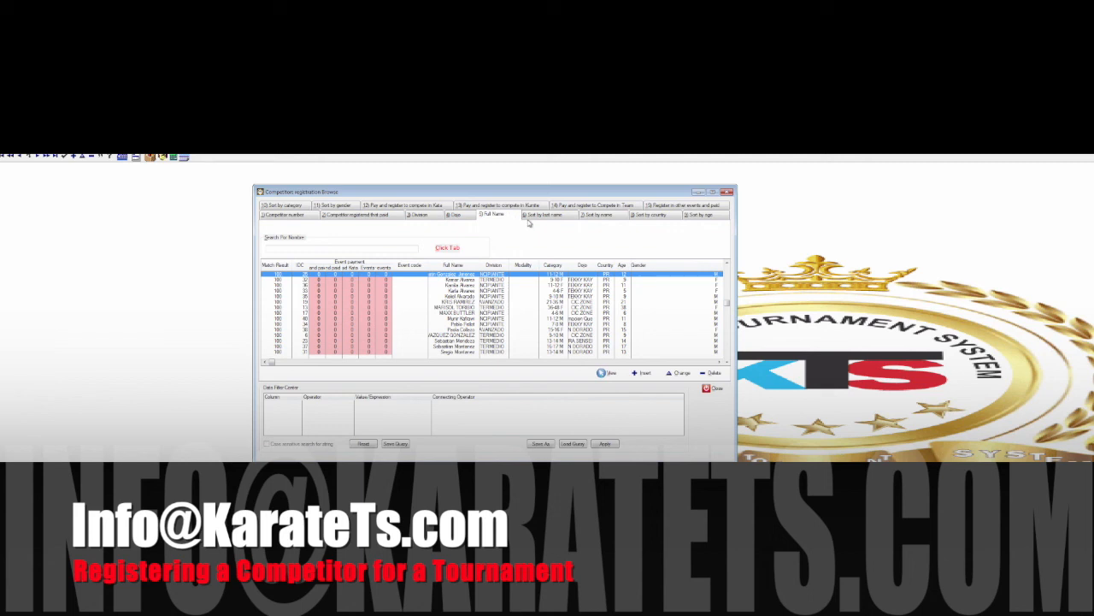
{"action": "left_click", "coordinate": [559, 215]}
{"action": "left_click", "coordinate": [597, 214]}
{"action": "left_click", "coordinate": [648, 216]}
{"action": "left_click", "coordinate": [698, 215]}
{"action": "left_click", "coordinate": [565, 216]}
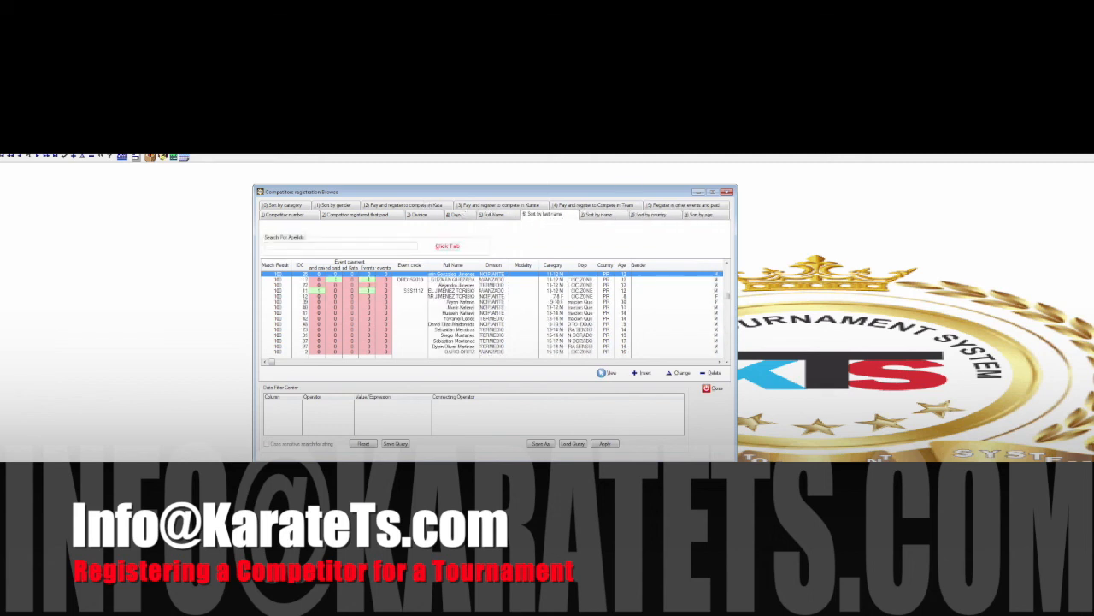
{"action": "left_click", "coordinate": [459, 214]}
{"action": "left_click", "coordinate": [428, 215]}
{"action": "left_click", "coordinate": [393, 217]}
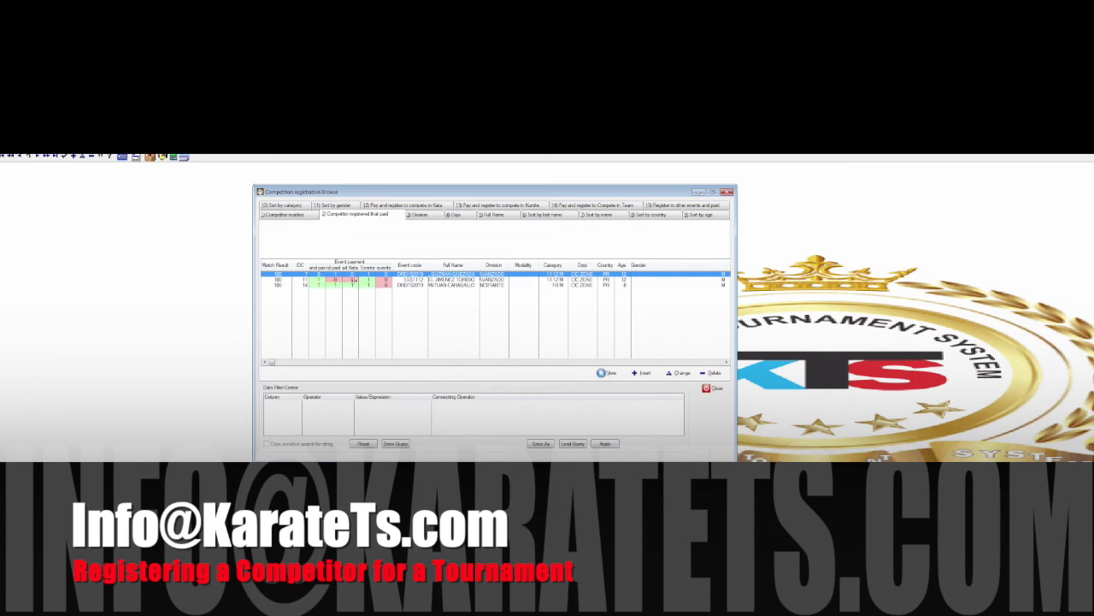
{"action": "left_click", "coordinate": [419, 217]}
Filter the competitor list by the CIC ZONE dojo and look through its competitors
{"action": "left_click", "coordinate": [465, 218]}
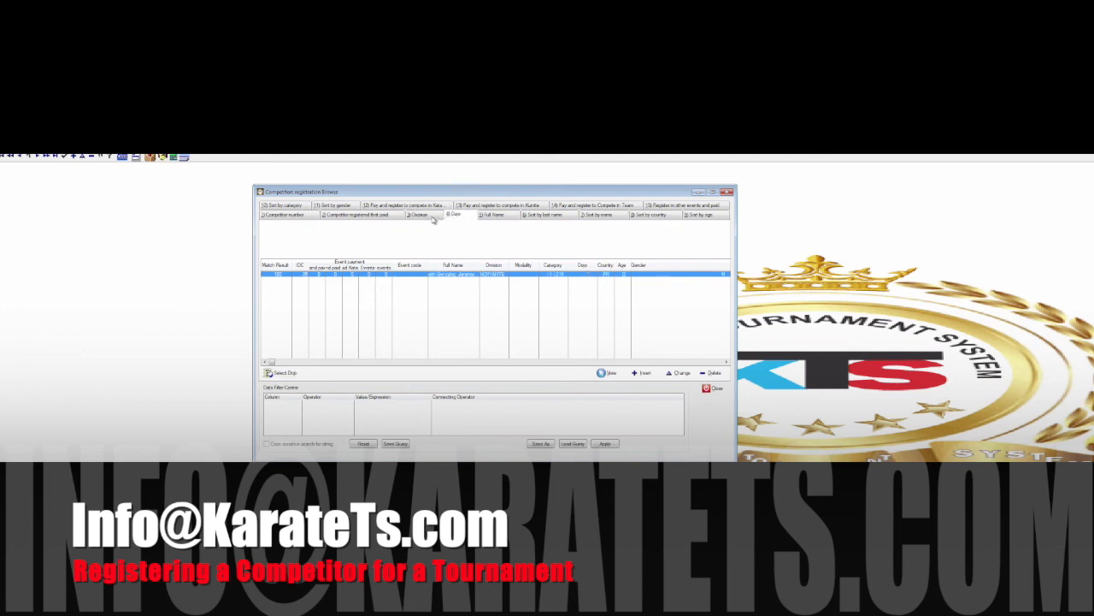
{"action": "left_click", "coordinate": [289, 375]}
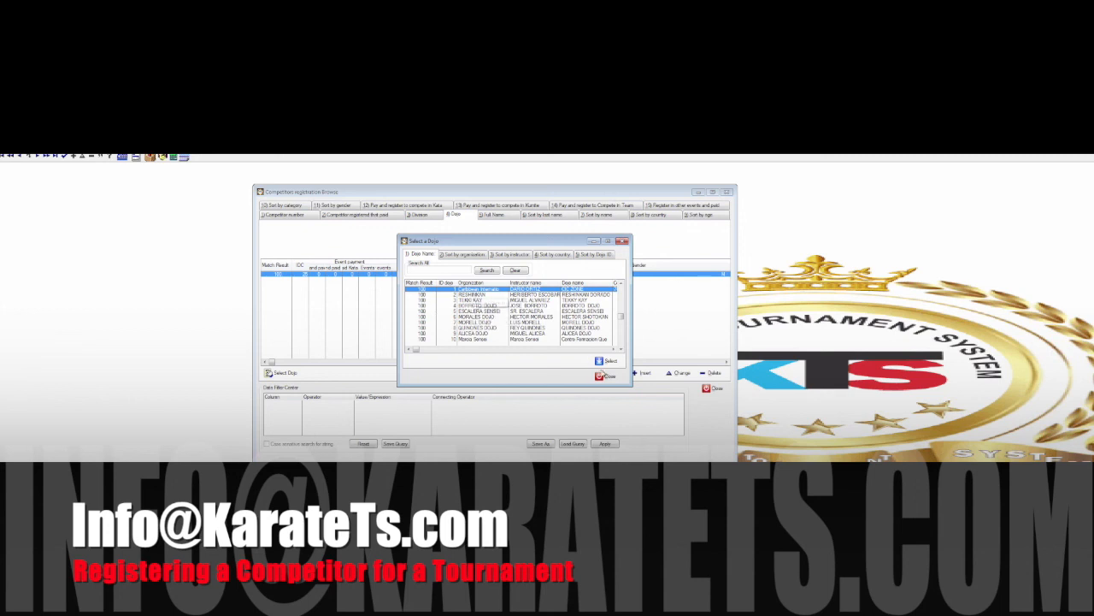
{"action": "left_click", "coordinate": [601, 360]}
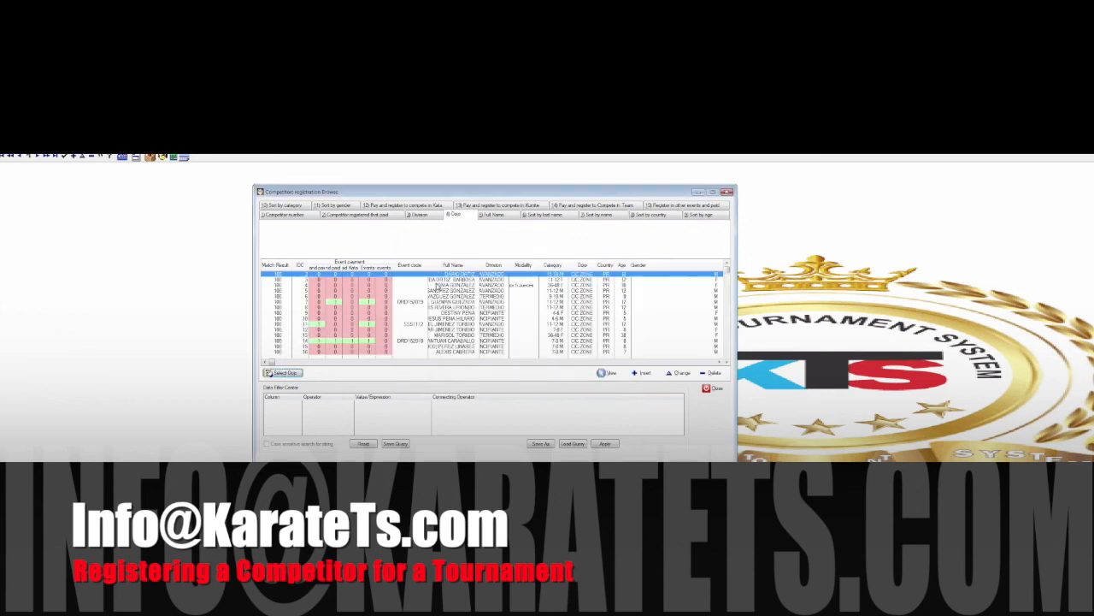
{"action": "scroll", "coordinate": [505, 336], "scroll_direction": "down", "scroll_amount": 8}
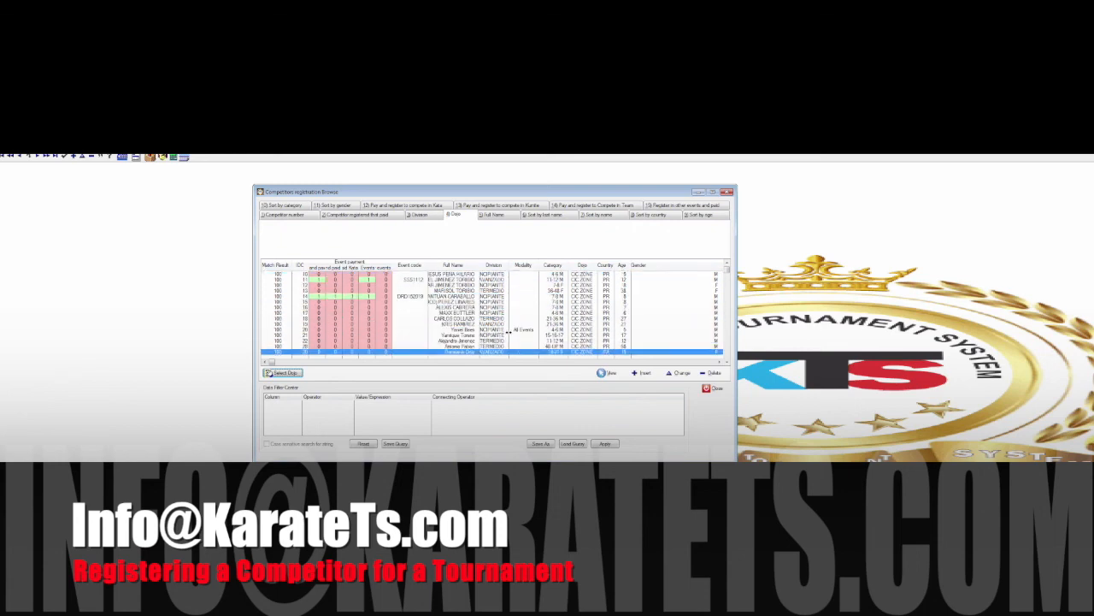
{"action": "scroll", "coordinate": [505, 336], "scroll_direction": "up", "scroll_amount": 1}
Filter the competitor list by ALICEA DOJO
{"action": "left_click", "coordinate": [286, 375]}
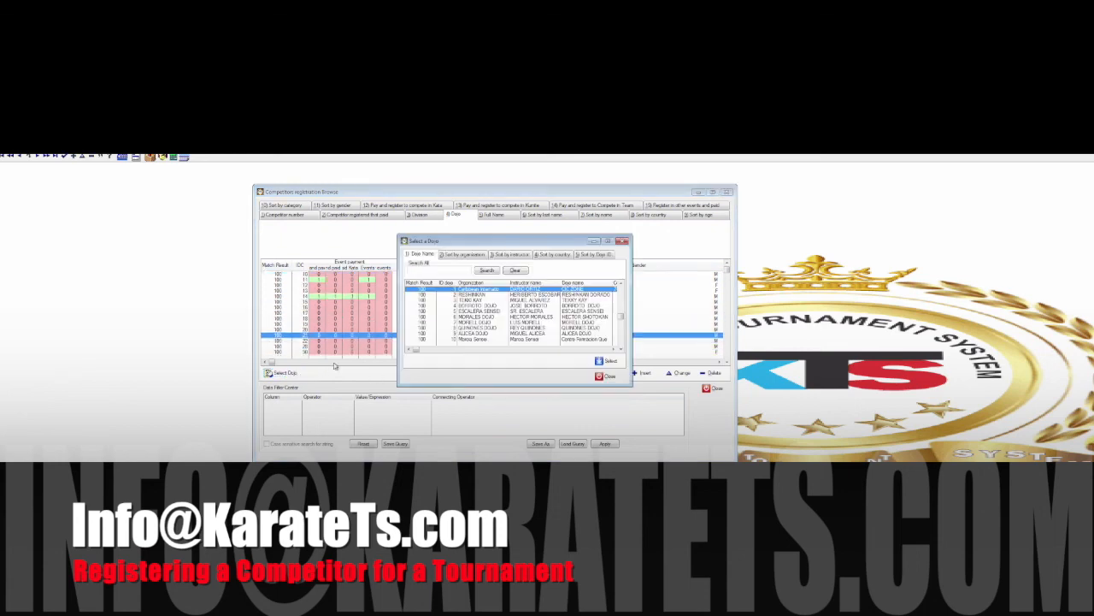
{"action": "scroll", "coordinate": [432, 332], "scroll_direction": "down", "scroll_amount": 4}
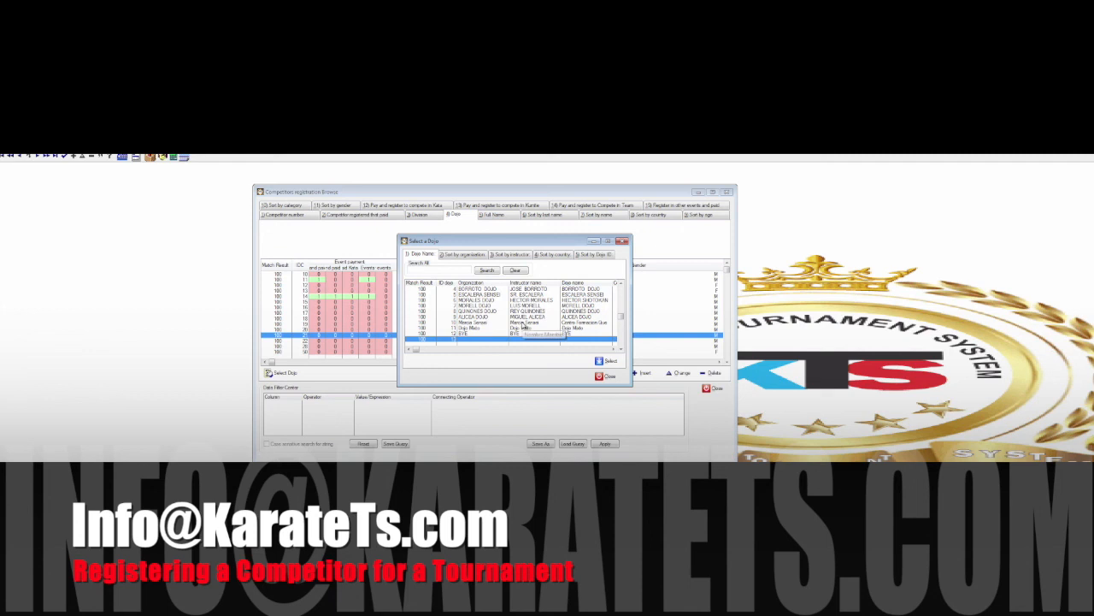
{"action": "left_click", "coordinate": [590, 361]}
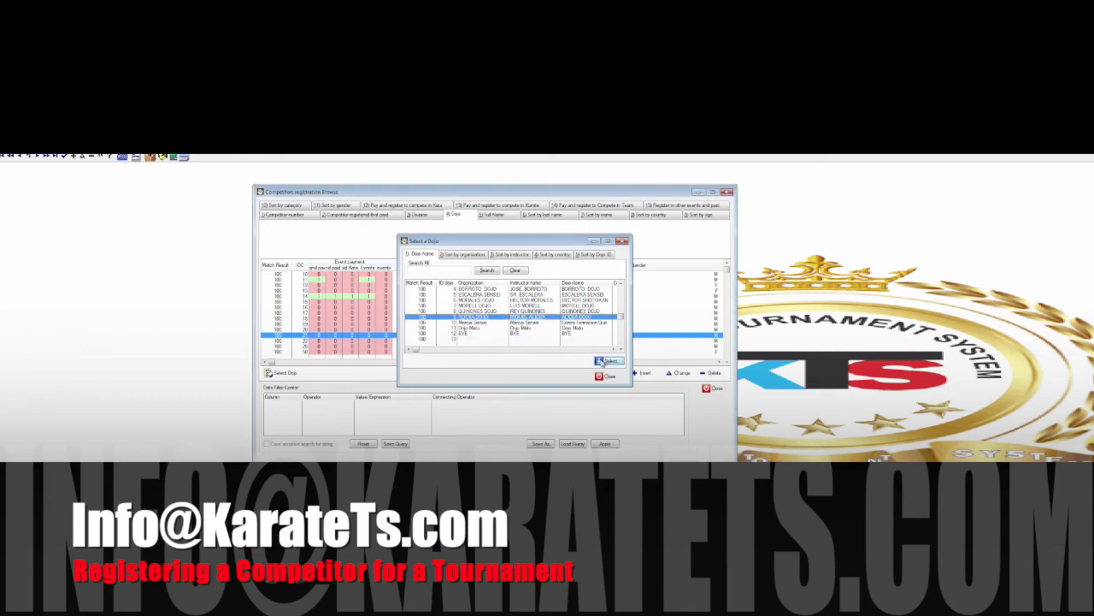
Filter the competitor list by the TEKKY KAY dojo
{"action": "left_click", "coordinate": [285, 374]}
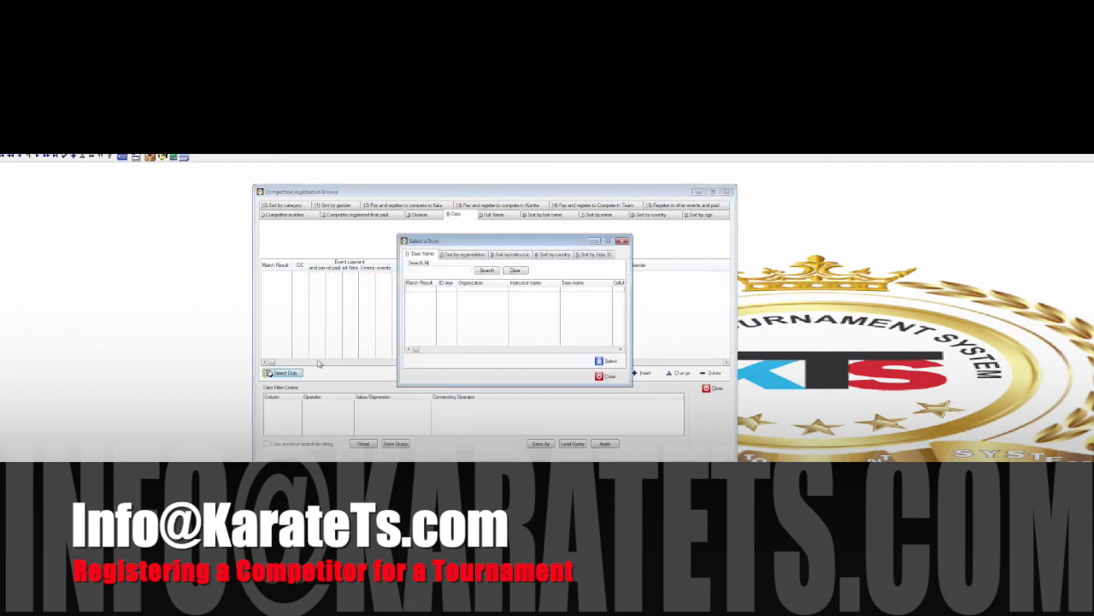
{"action": "scroll", "coordinate": [526, 310], "scroll_direction": "up", "scroll_amount": 1}
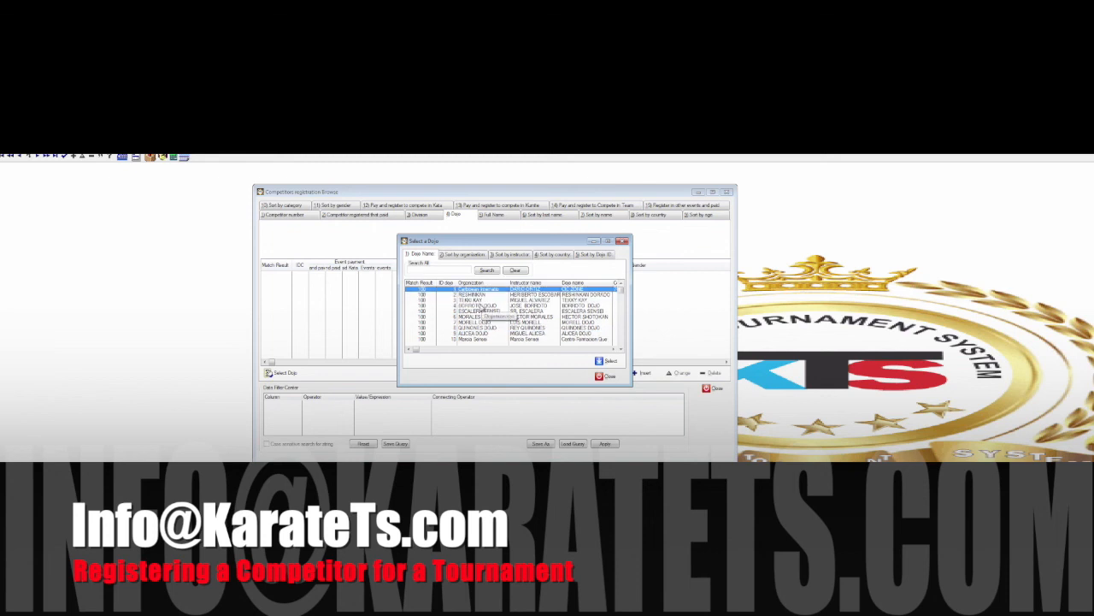
{"action": "left_click", "coordinate": [479, 300]}
{"action": "left_click", "coordinate": [607, 360]}
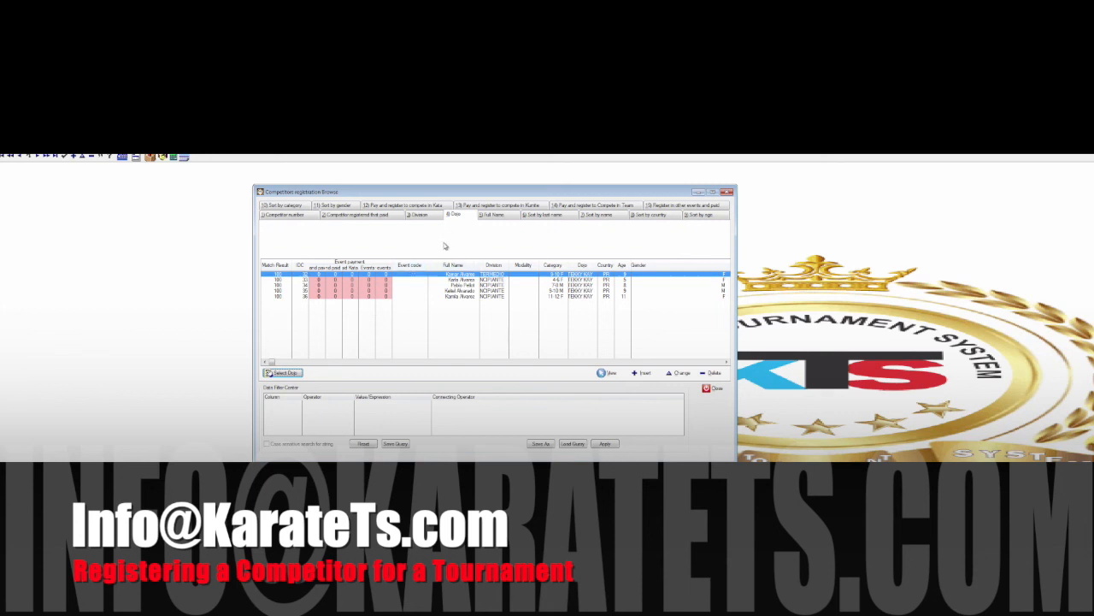
Review the competitor list by full name, last name, country, age and registration in other events
{"action": "left_click", "coordinate": [493, 217]}
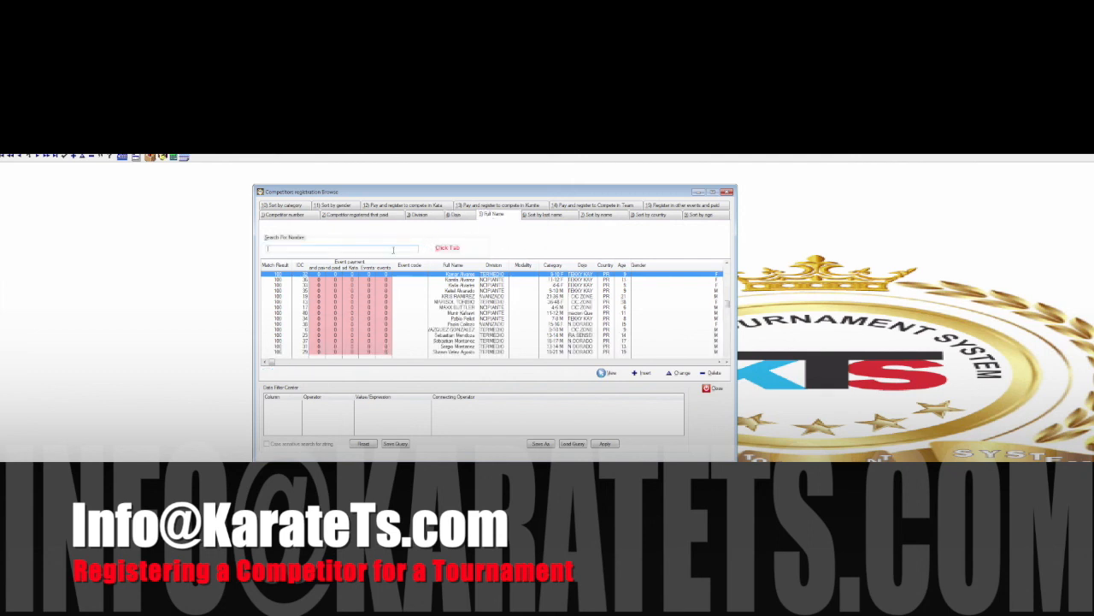
{"action": "left_click", "coordinate": [556, 215]}
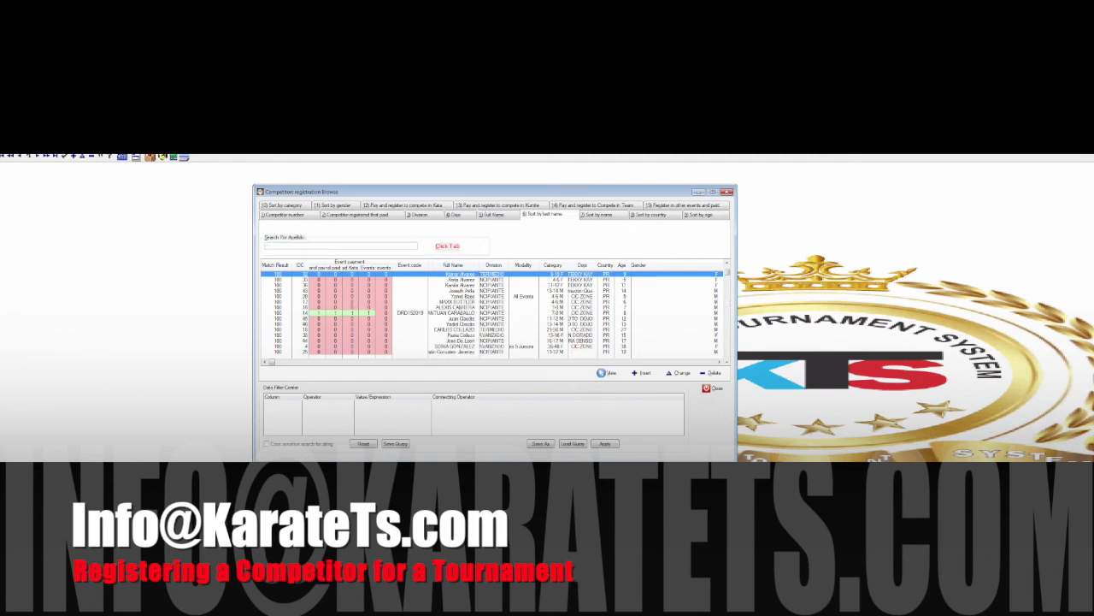
{"action": "left_click", "coordinate": [641, 216]}
{"action": "left_click", "coordinate": [702, 213]}
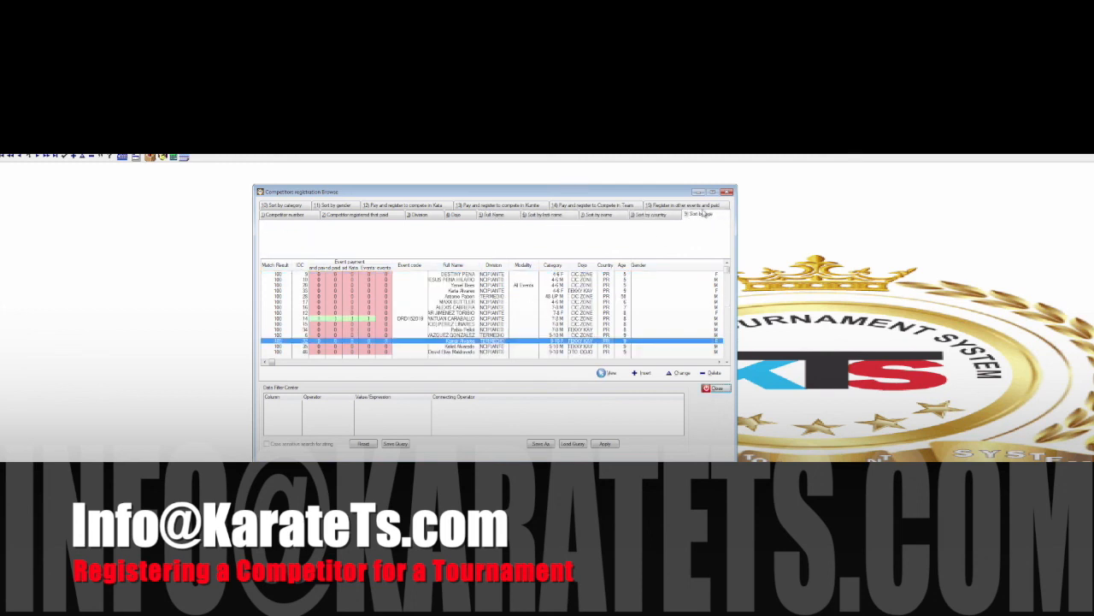
{"action": "left_click", "coordinate": [683, 206]}
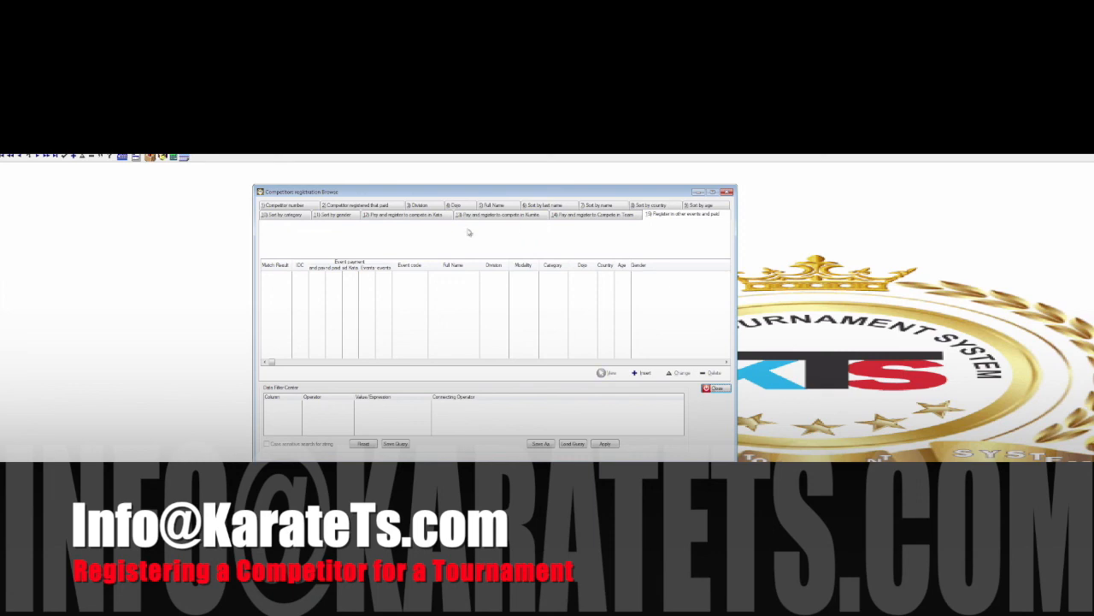
List competitors by number and select a paid competitor and the unpaid one just above to compare their total paid
{"action": "left_click", "coordinate": [305, 209]}
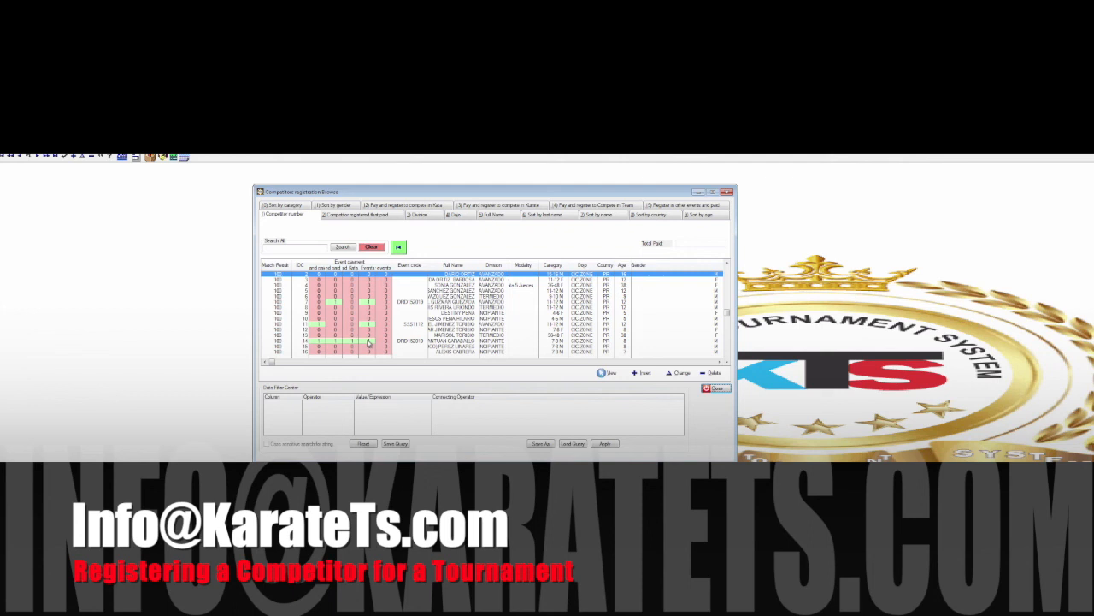
{"action": "left_click", "coordinate": [369, 341]}
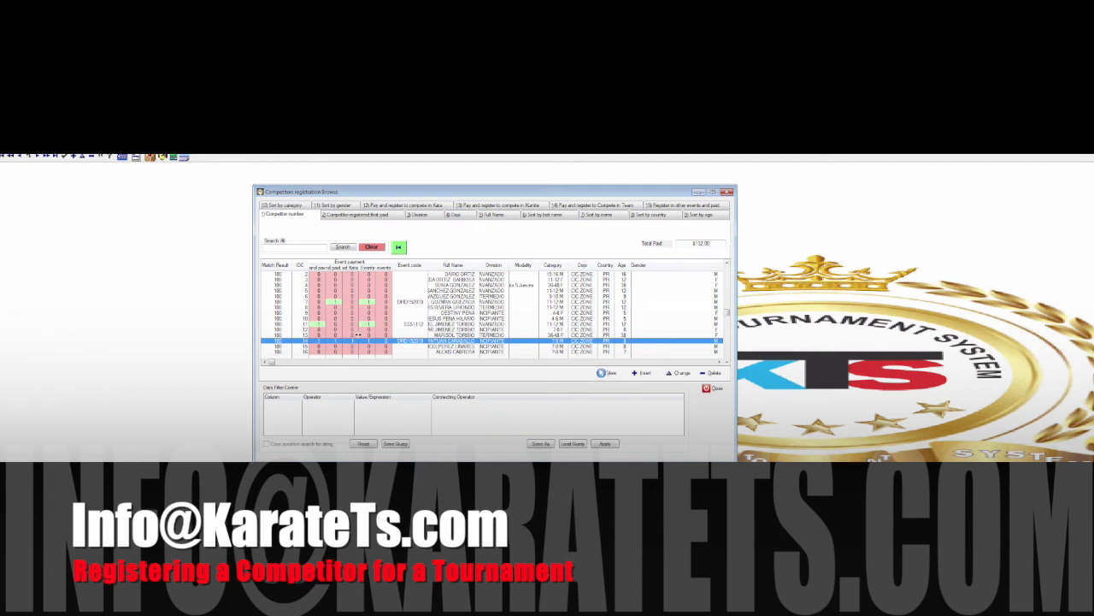
{"action": "left_click", "coordinate": [350, 336]}
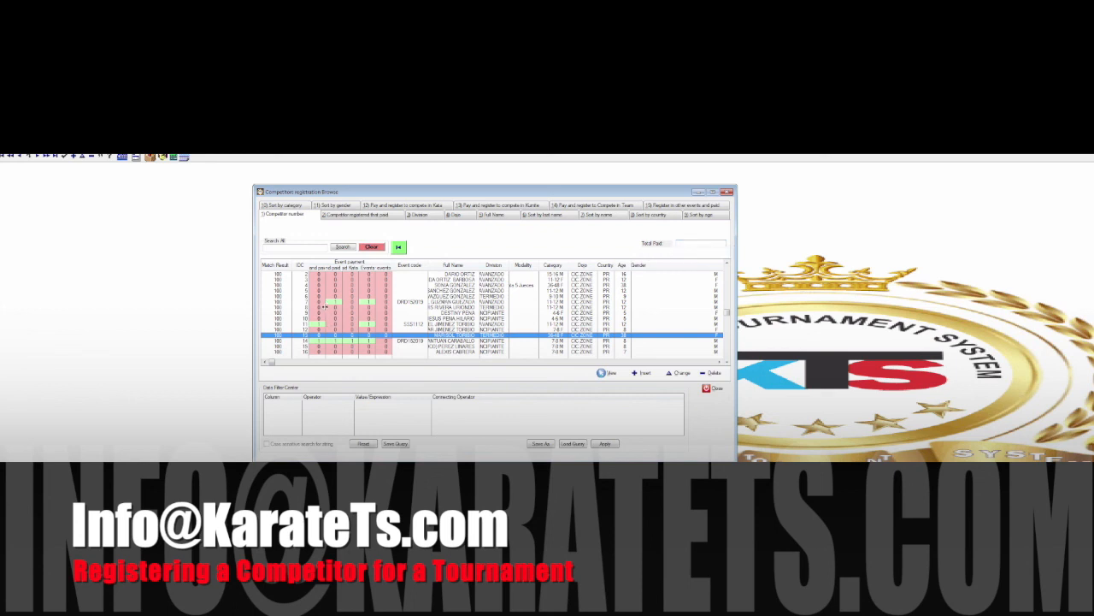
Compare the event payment columns and total paid of several competitors, briefly widening the first payment column to read its heading
{"action": "left_click", "coordinate": [354, 292]}
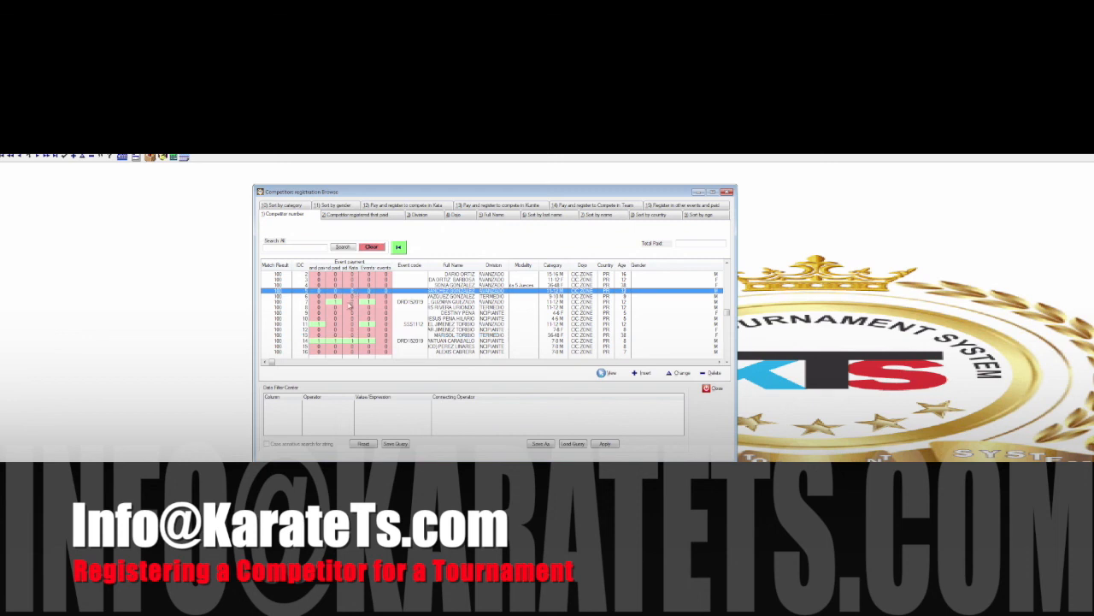
{"action": "left_click", "coordinate": [313, 326]}
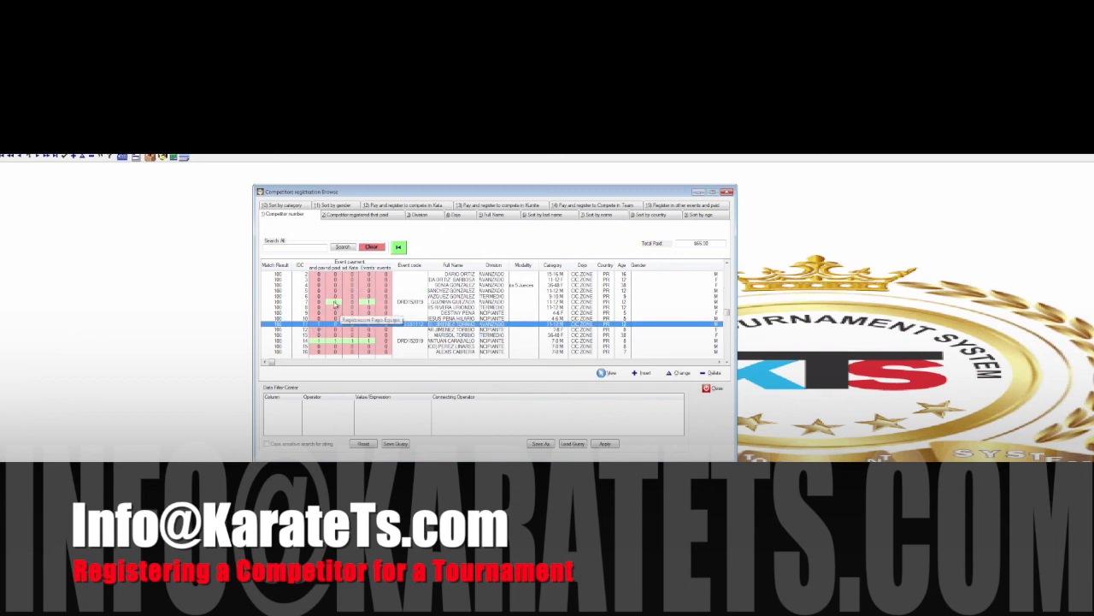
{"action": "left_click", "coordinate": [335, 304]}
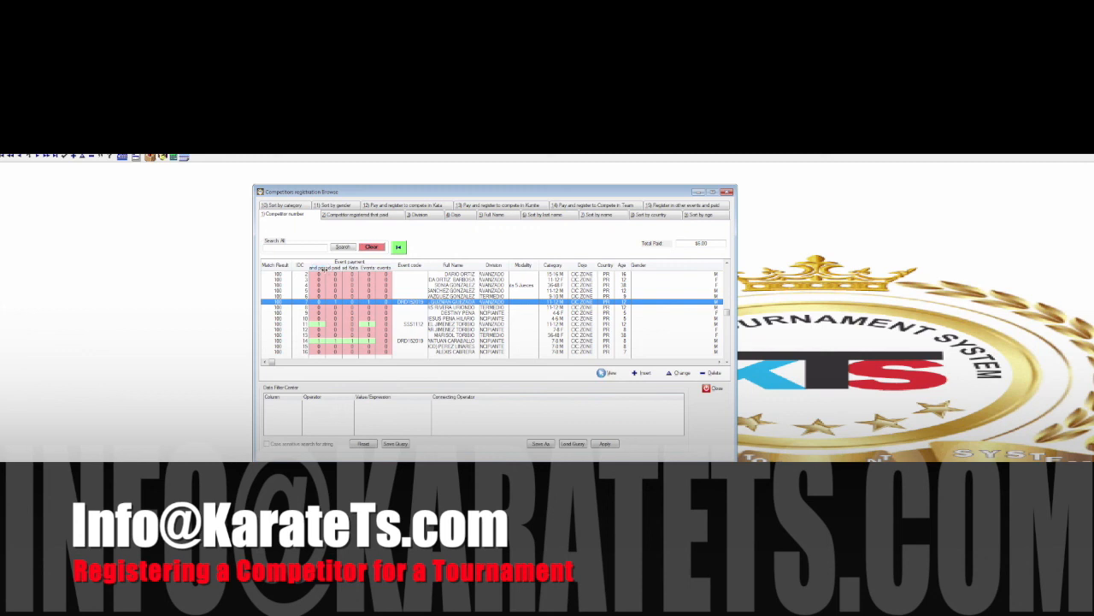
{"action": "left_click_drag", "start_coordinate": [324, 267], "coordinate": [351, 273]}
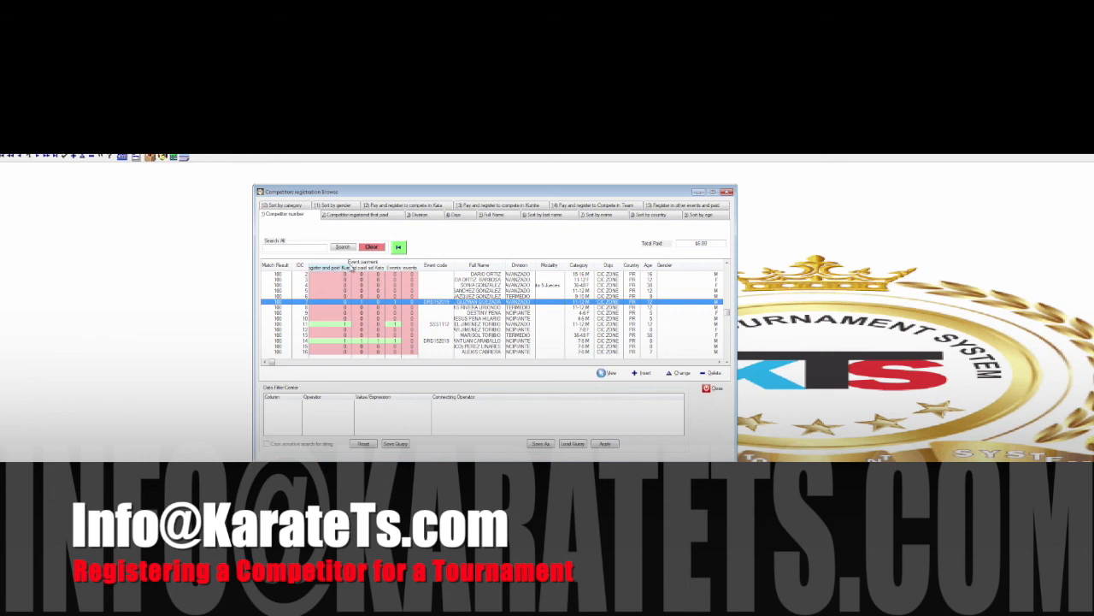
{"action": "left_click_drag", "start_coordinate": [351, 268], "coordinate": [327, 268]}
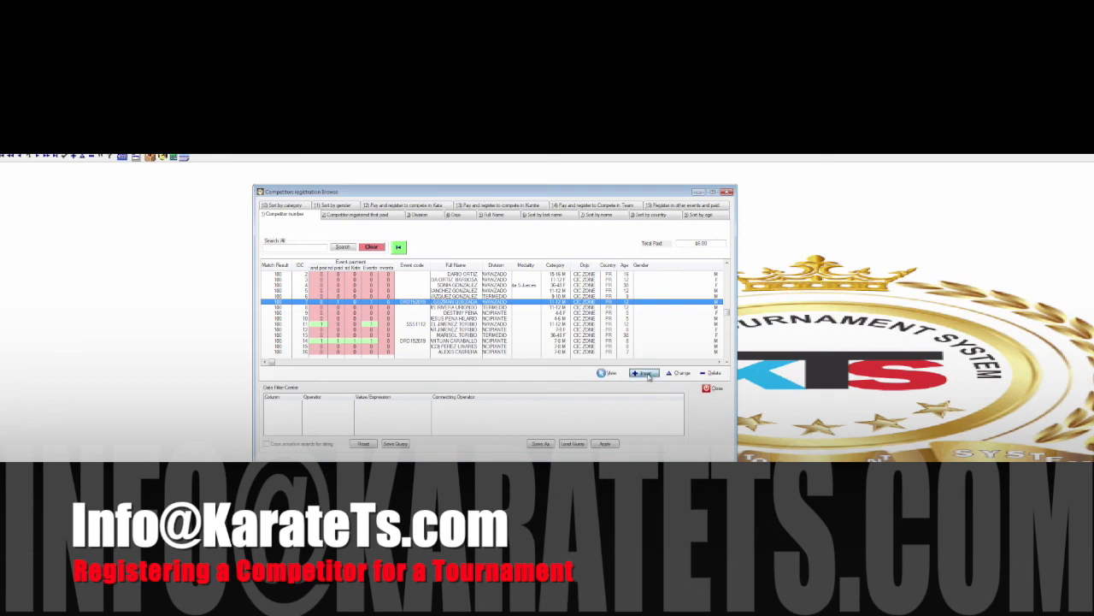
Open a blank competitor registration form to examine its fields, and close it together with the competitor list
{"action": "left_click", "coordinate": [641, 372]}
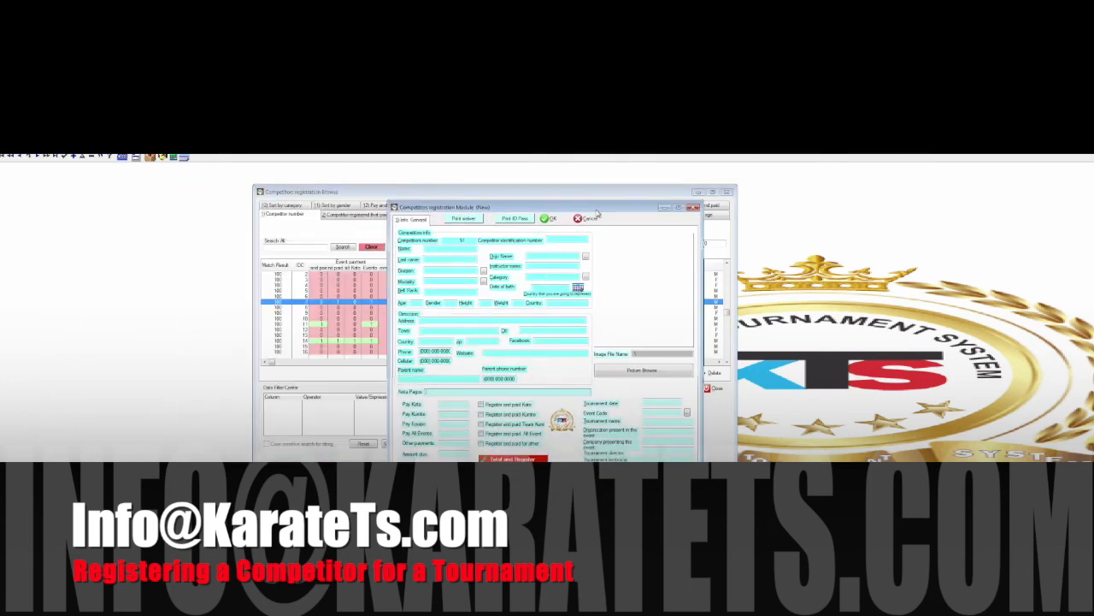
{"action": "left_click_drag", "start_coordinate": [597, 212], "coordinate": [547, 204]}
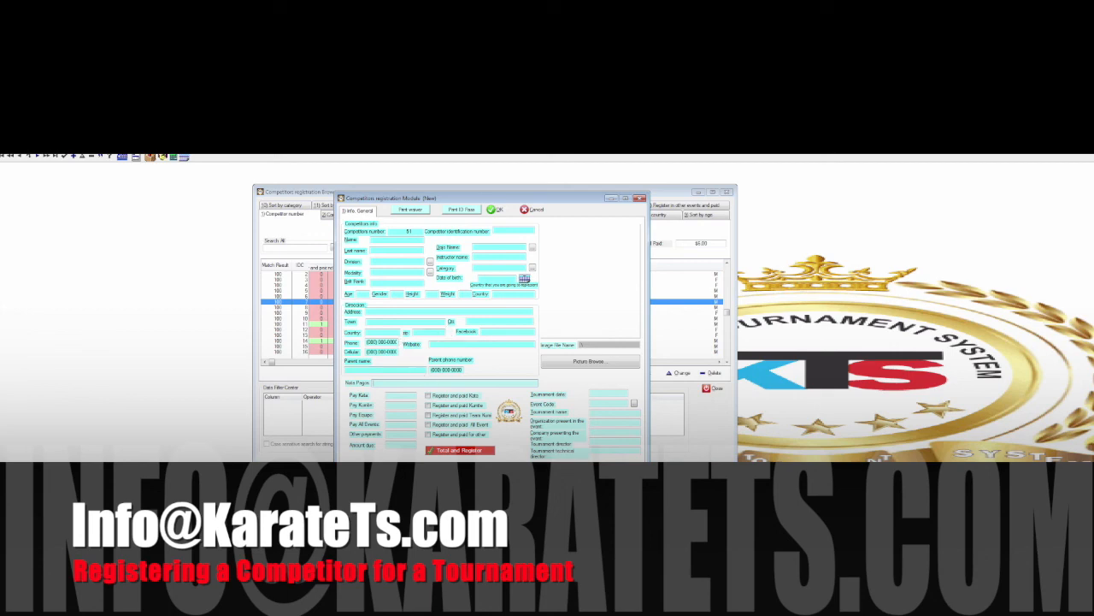
{"action": "left_click", "coordinate": [639, 198]}
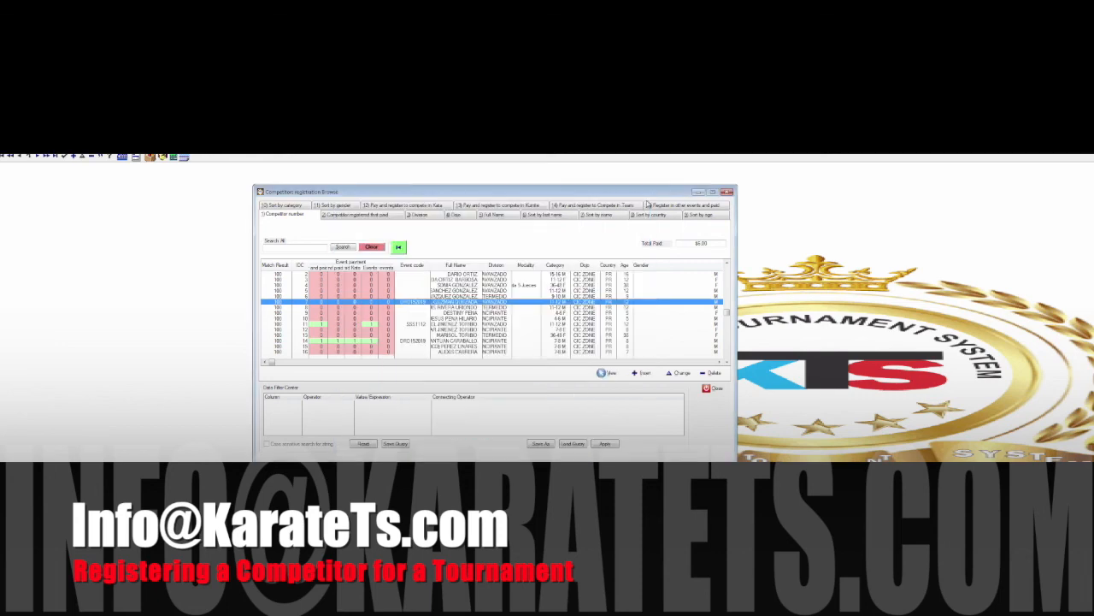
{"action": "left_click", "coordinate": [727, 192]}
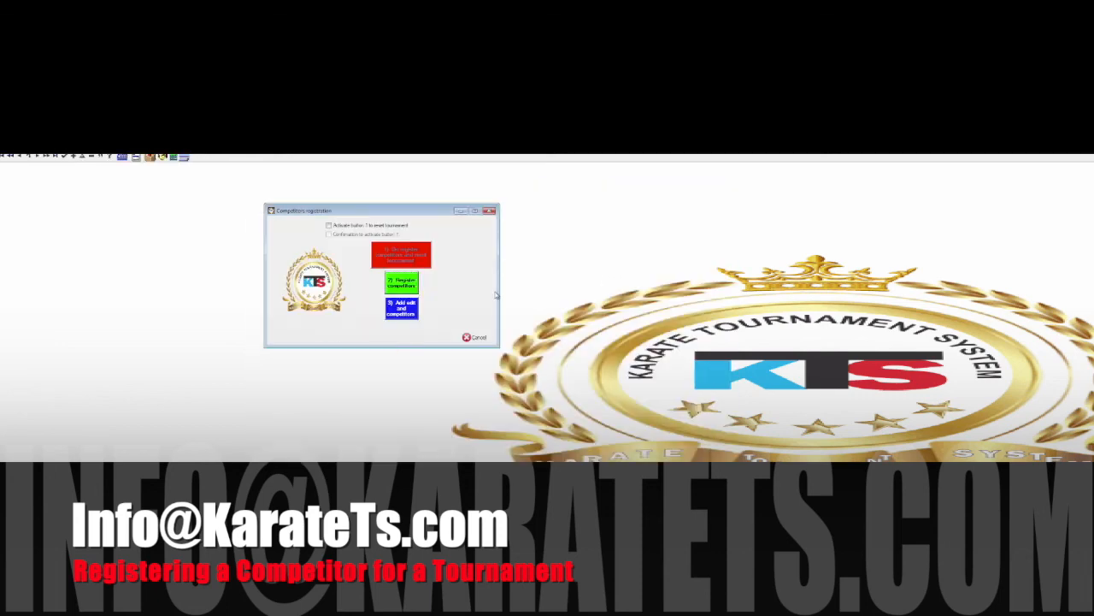
Reopen the tournament registration list, view the form for inserting a new competitor, and close both windows
{"action": "left_click", "coordinate": [401, 282]}
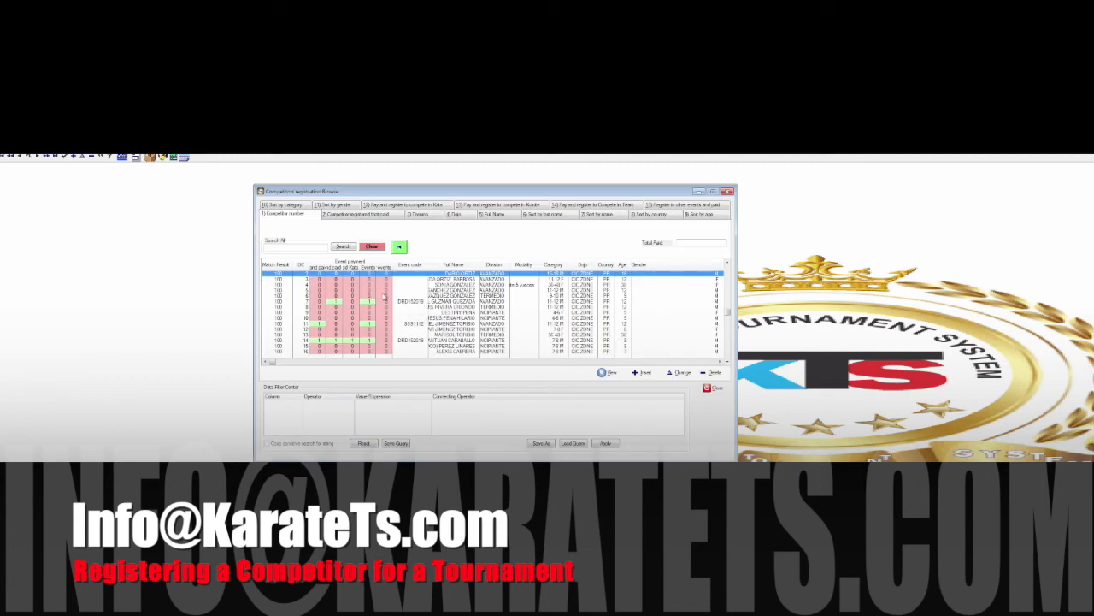
{"action": "left_click", "coordinate": [640, 374]}
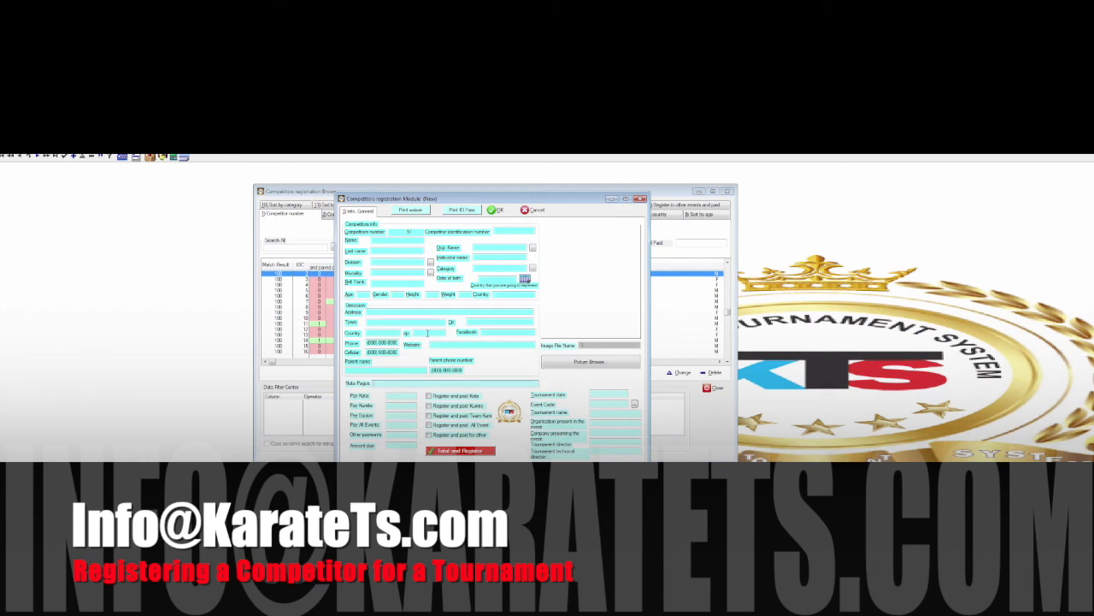
{"action": "left_click", "coordinate": [643, 199]}
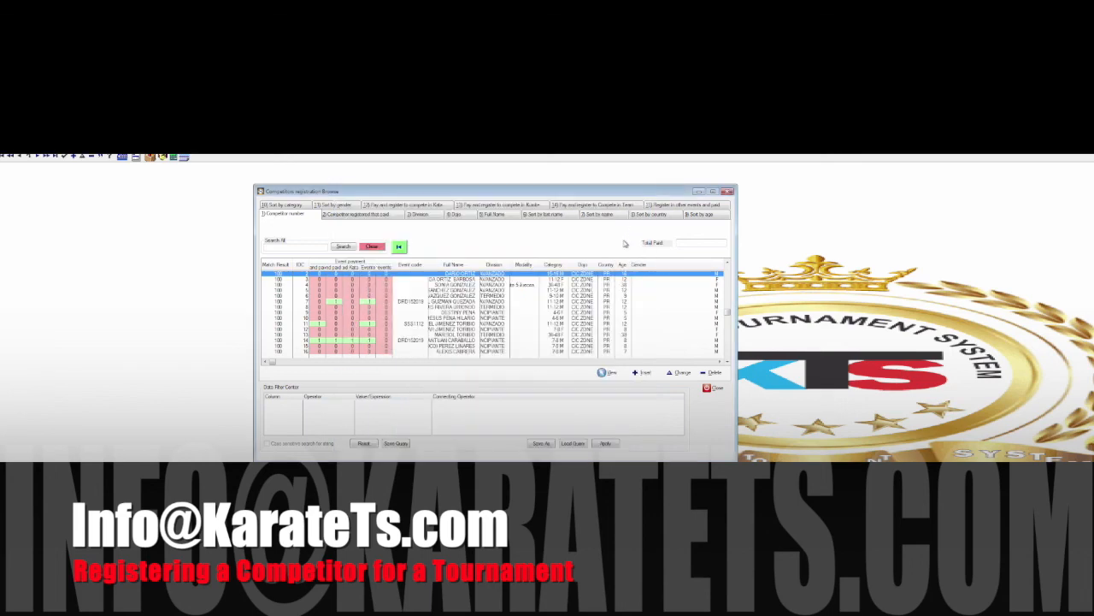
{"action": "left_click", "coordinate": [727, 191]}
View a competitor's record through the add and edit competitors option, and close the record and its list
{"action": "left_click", "coordinate": [401, 308]}
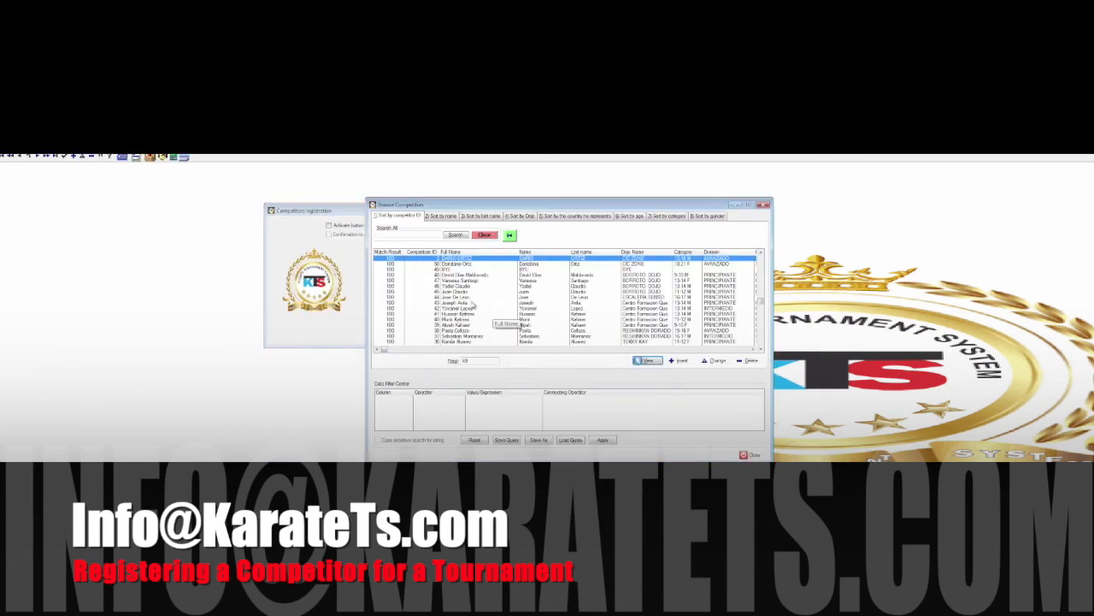
{"action": "double_click", "coordinate": [470, 305]}
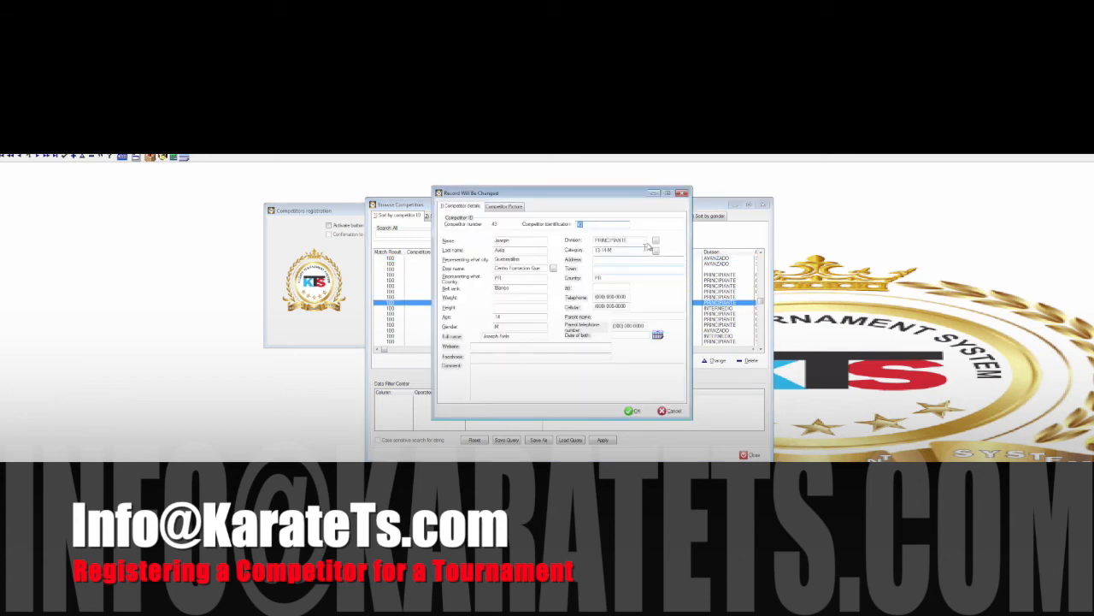
{"action": "left_click", "coordinate": [682, 193]}
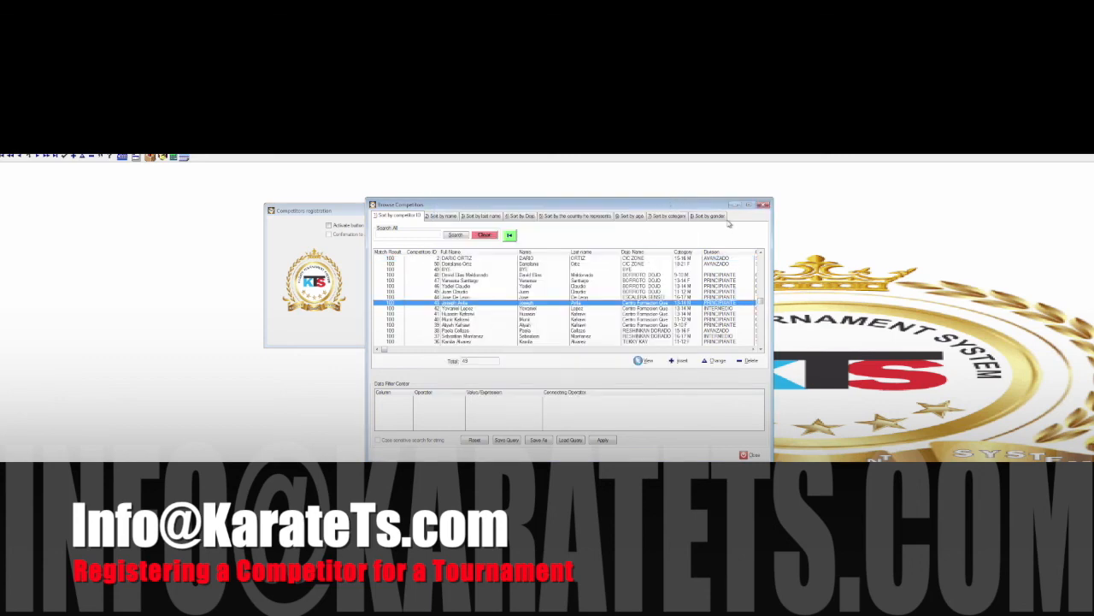
{"action": "left_click", "coordinate": [764, 205]}
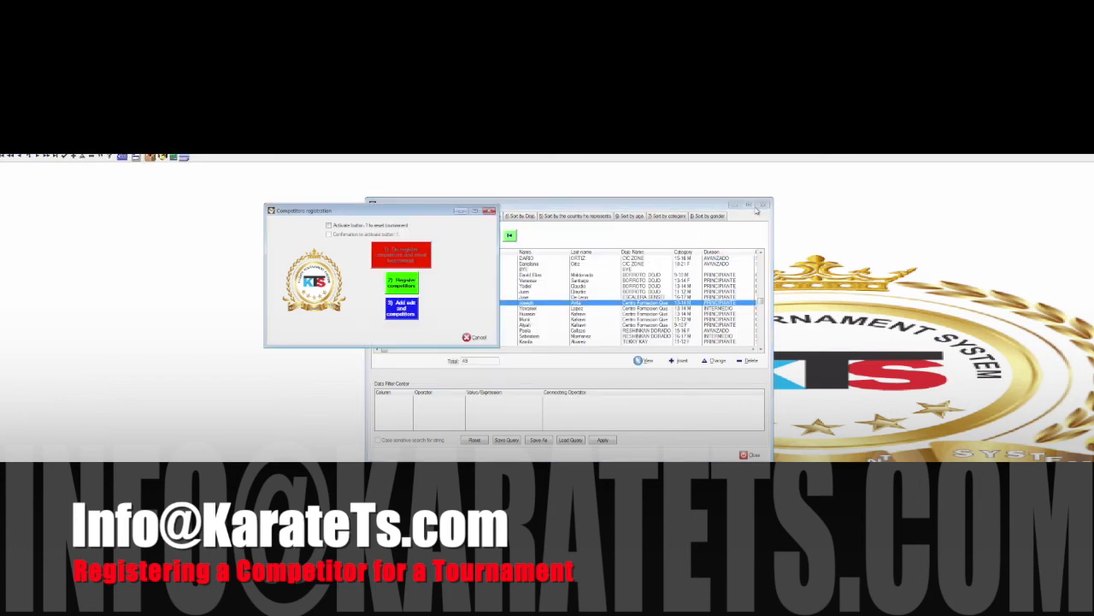
Search the tournament registration list for the competitor by first name and open the matching registration record
{"action": "left_click", "coordinate": [390, 289]}
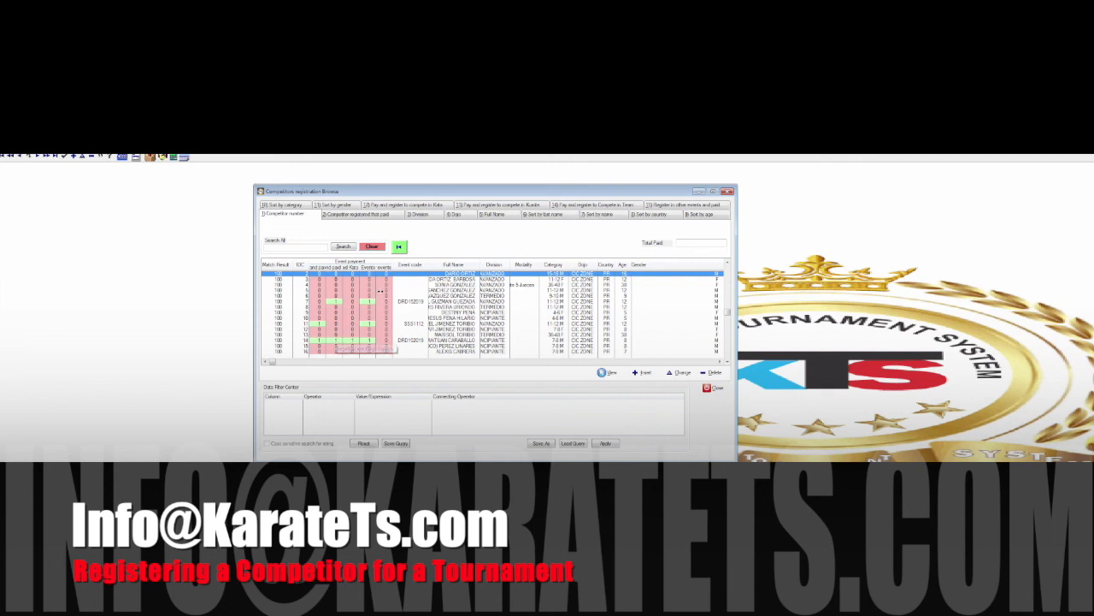
{"action": "left_click", "coordinate": [305, 251]}
{"action": "type", "text": "dani"}
{"action": "left_click", "coordinate": [343, 247]}
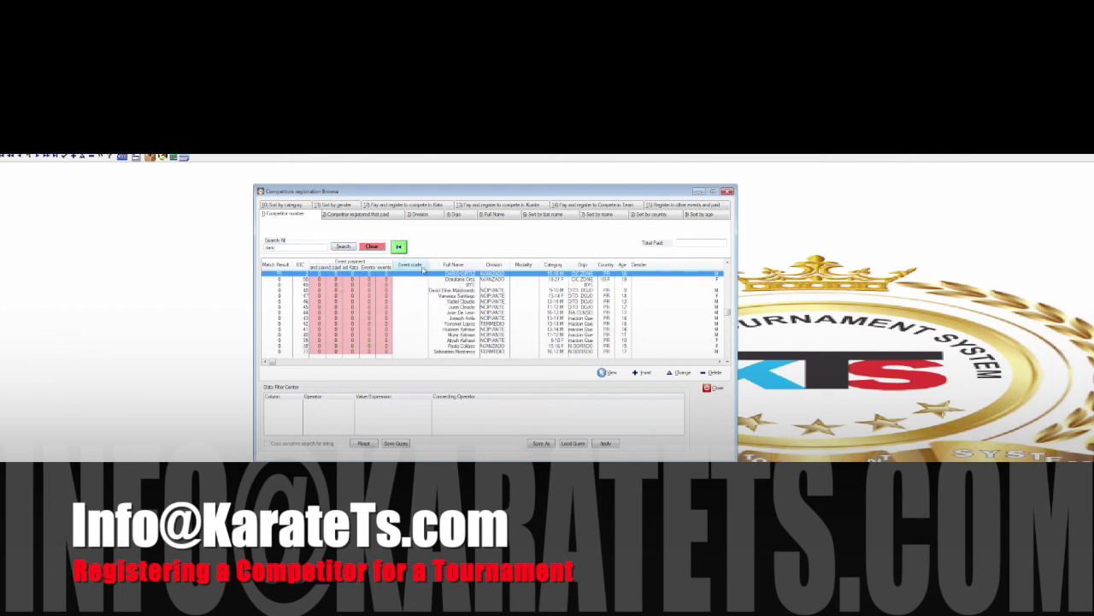
{"action": "double_click", "coordinate": [451, 274]}
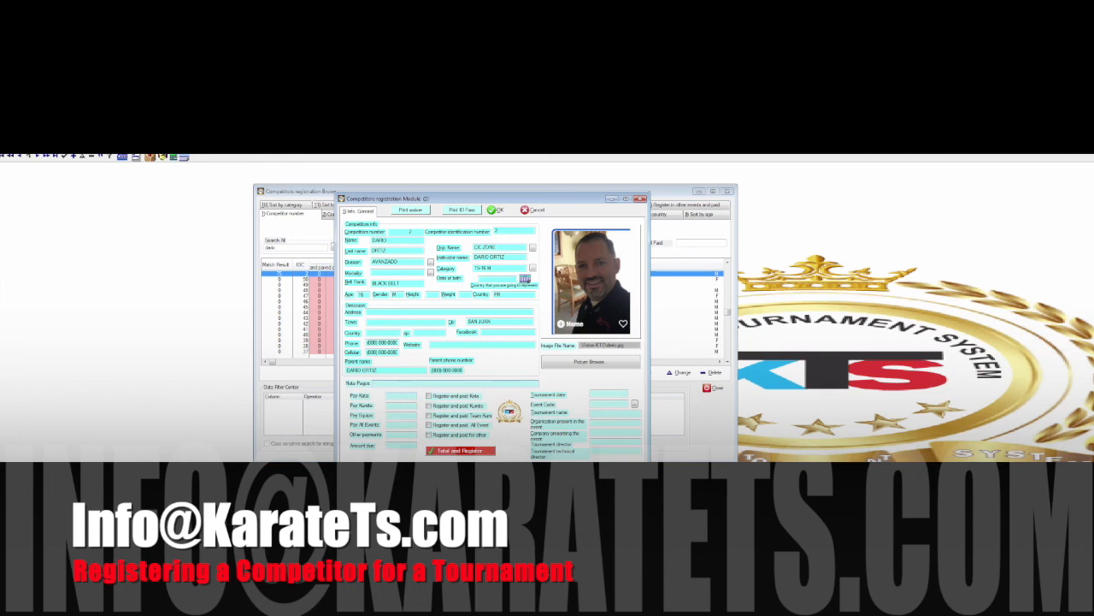
Mark the competitor as registered and paid for Kata and Kumite, with a fee of $75.00 for each
{"action": "left_click", "coordinate": [429, 398]}
{"action": "left_click", "coordinate": [429, 406]}
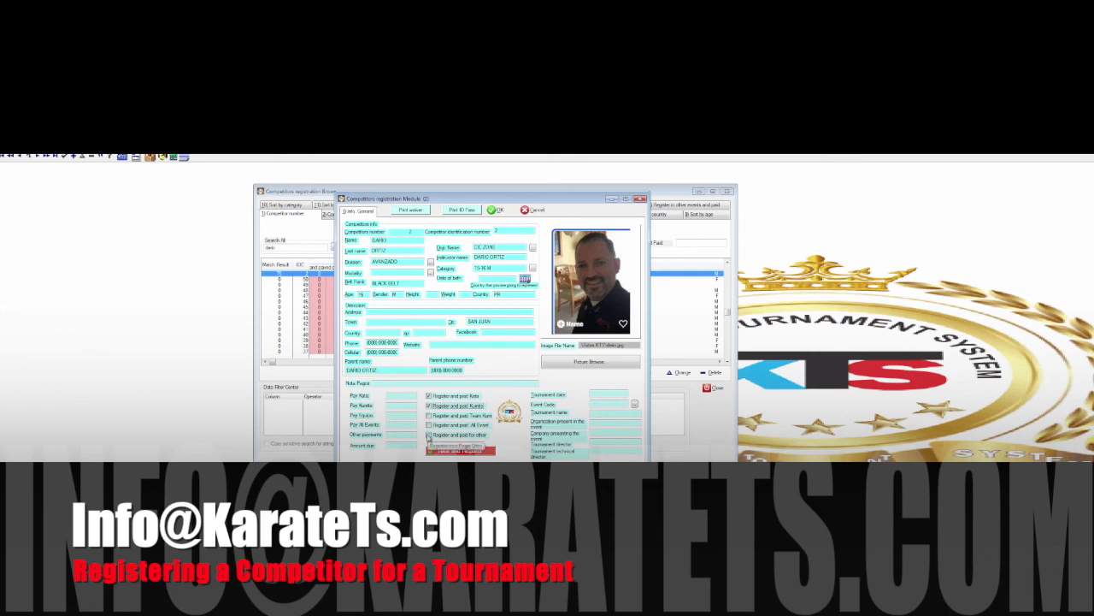
{"action": "left_click", "coordinate": [404, 397]}
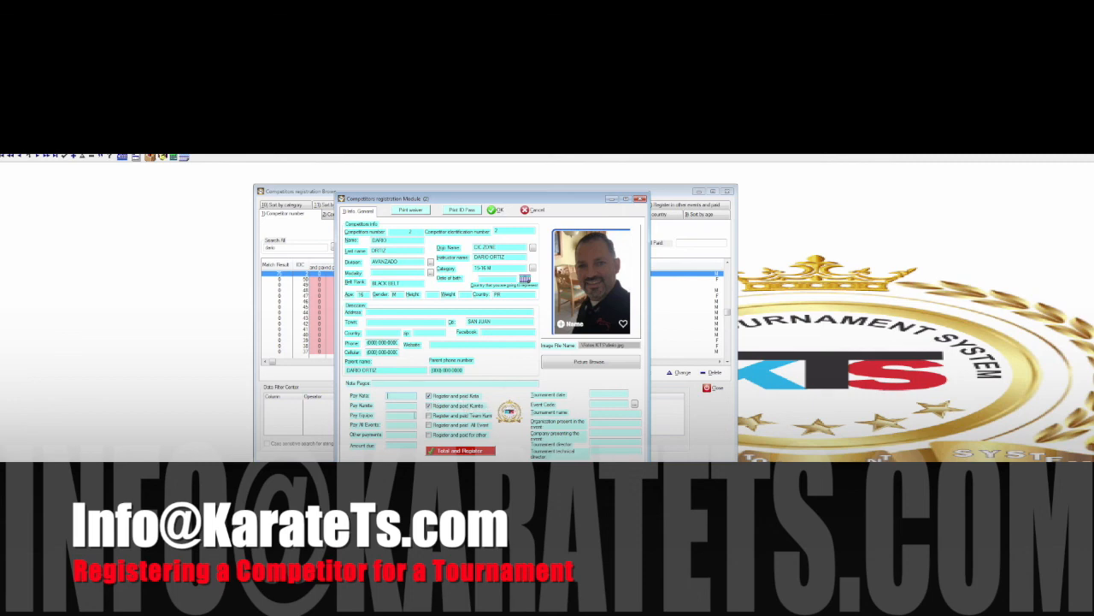
{"action": "type", "text": "75"}
{"action": "left_click", "coordinate": [402, 405]}
{"action": "left_click", "coordinate": [404, 415]}
Assign the Festival Deportivo Navideno 2019 tournament to the registration and run Total and Register
{"action": "left_click", "coordinate": [635, 403]}
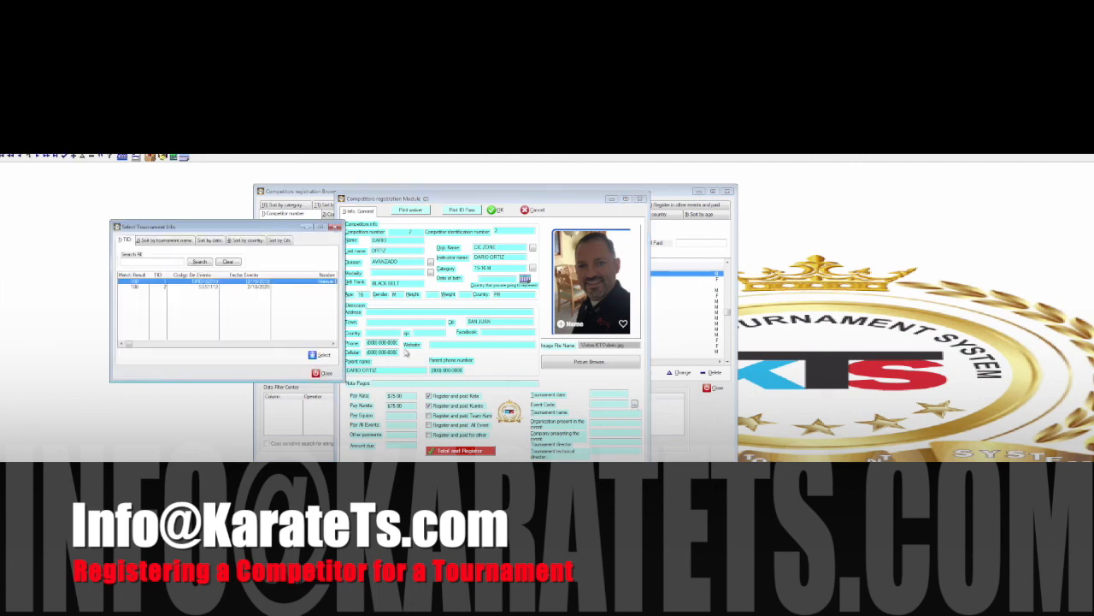
{"action": "left_click_drag", "start_coordinate": [265, 225], "coordinate": [507, 253]}
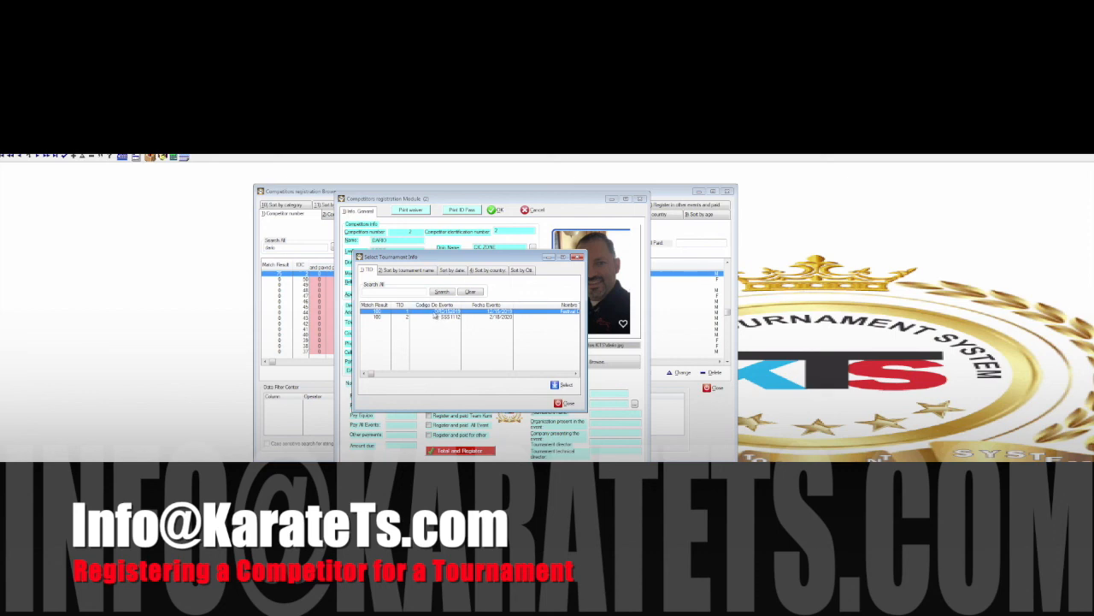
{"action": "left_click", "coordinate": [561, 386]}
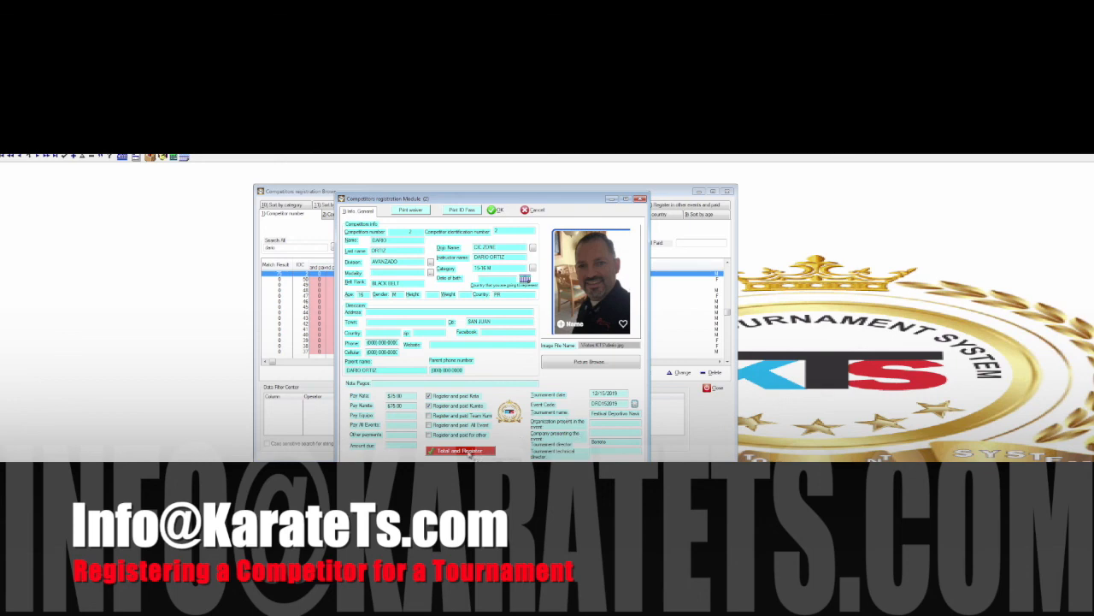
{"action": "left_click", "coordinate": [466, 452]}
Open the picture browser to check the competitor's photo, and close it
{"action": "left_click", "coordinate": [573, 366]}
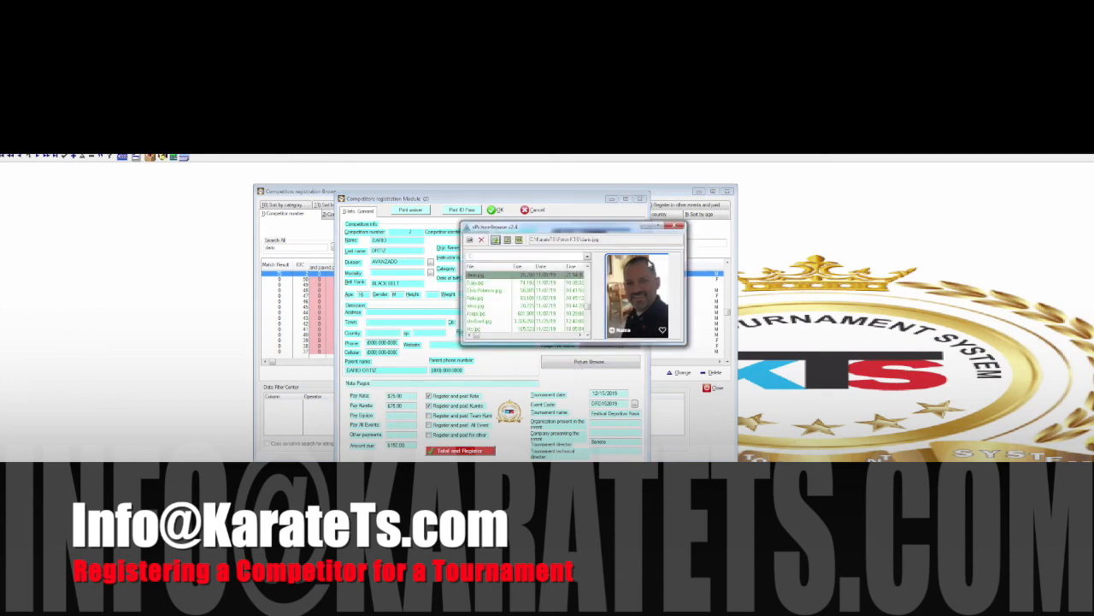
{"action": "left_click", "coordinate": [678, 227]}
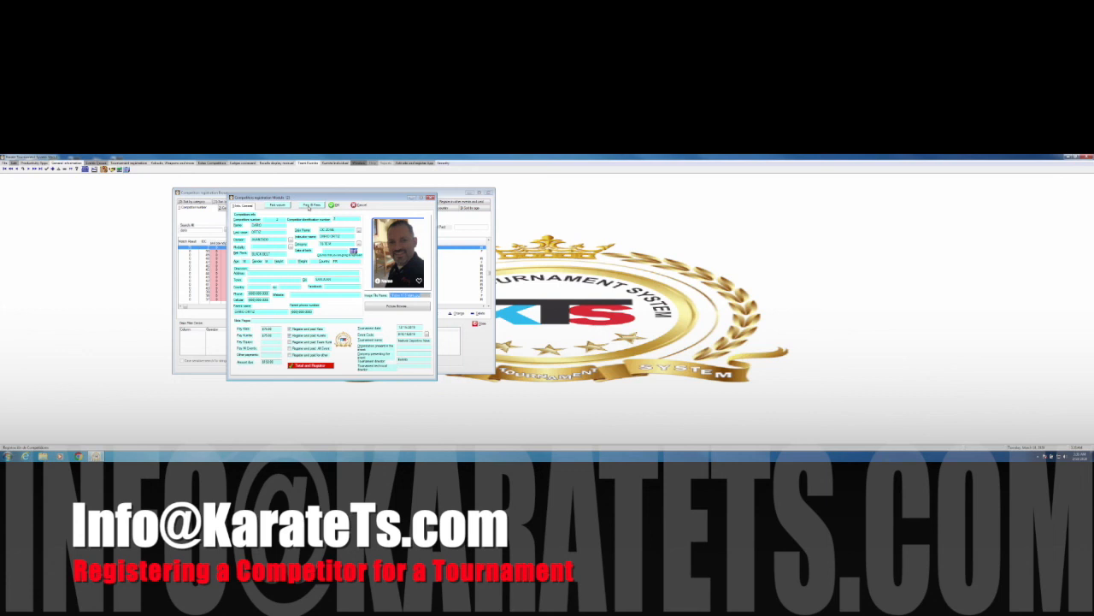
Preview the competitor's ID pass and liability waiver, closing each preview, and save the registration record
{"action": "left_click", "coordinate": [307, 206]}
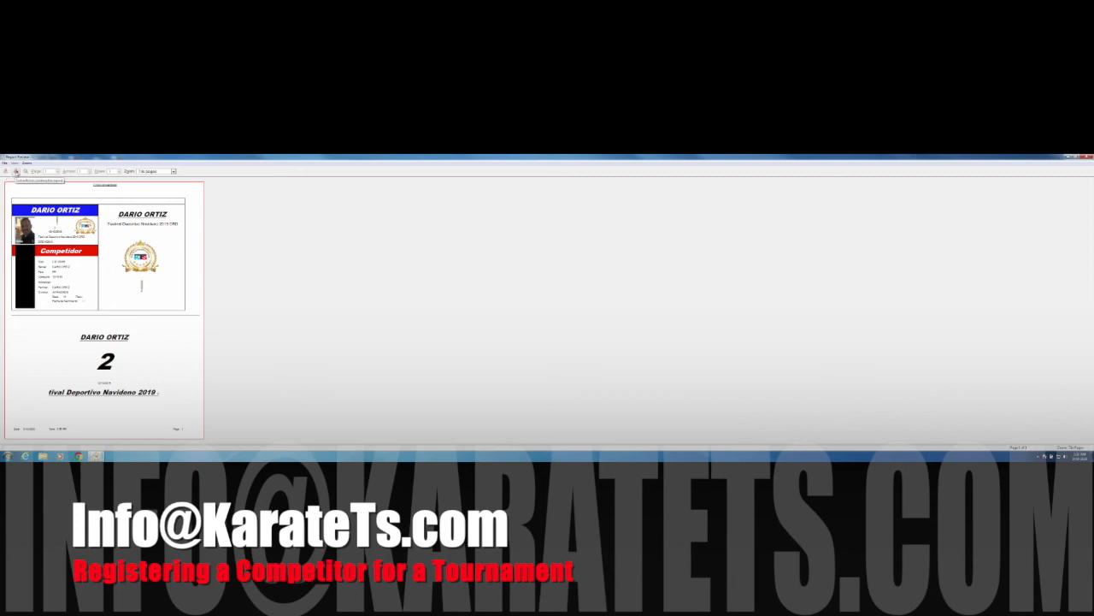
{"action": "left_click", "coordinate": [16, 171]}
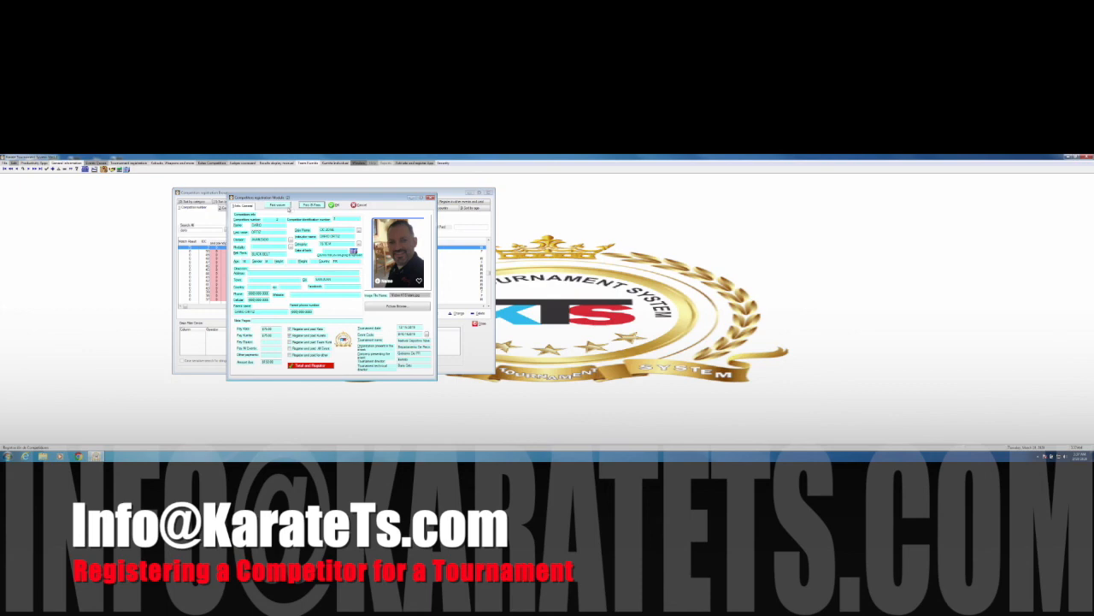
{"action": "left_click", "coordinate": [277, 206]}
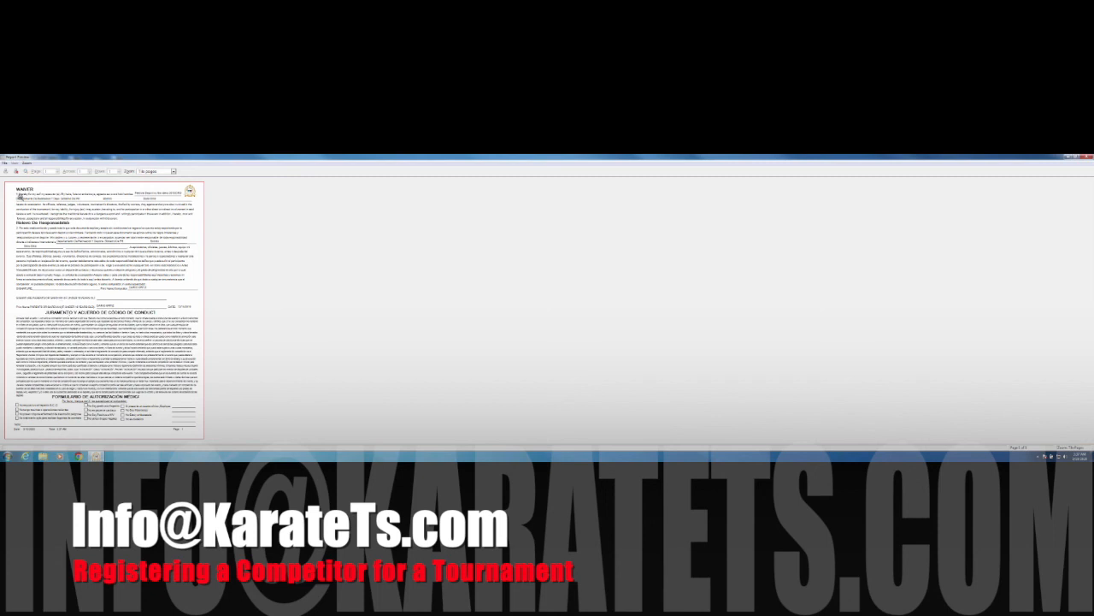
{"action": "left_click", "coordinate": [16, 173]}
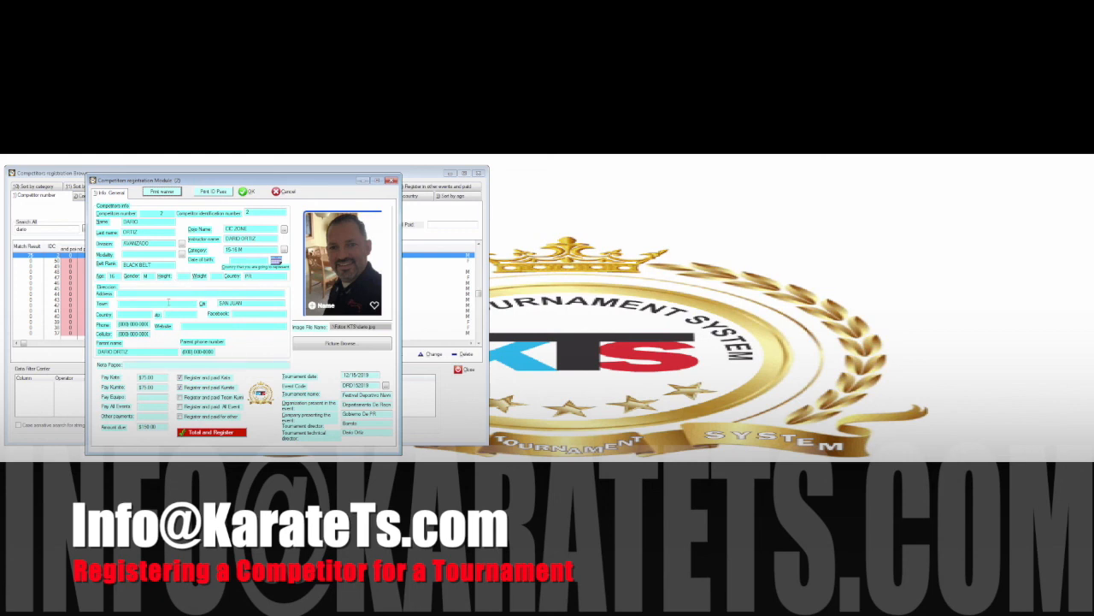
{"action": "left_click", "coordinate": [248, 193]}
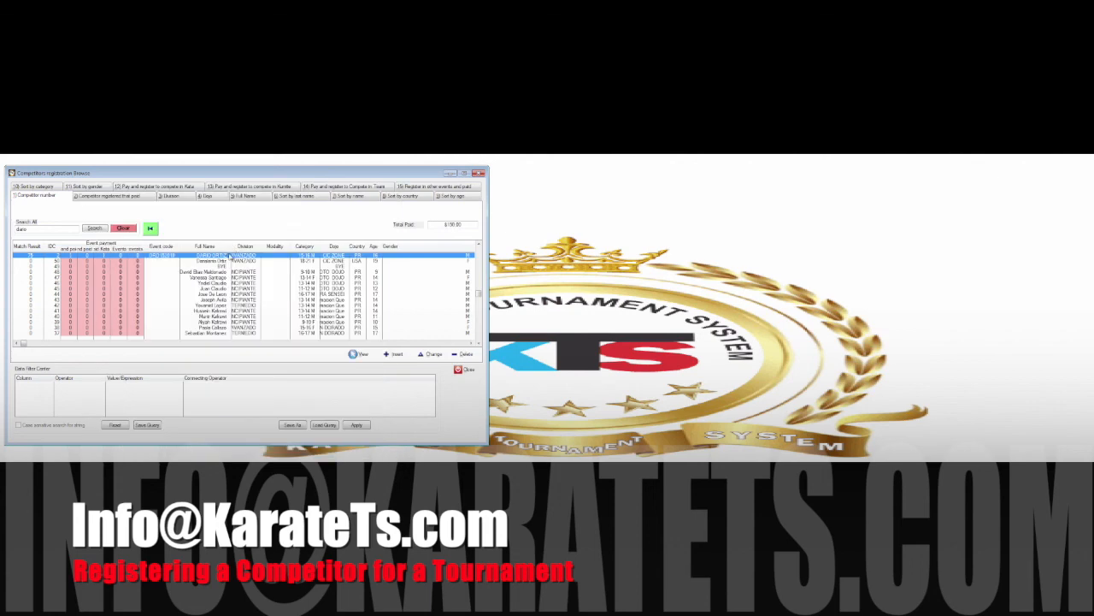
Check the registered competitor's payment marks and total paid against unpaid competitors, and close the list and the registration window
{"action": "left_click", "coordinate": [120, 294]}
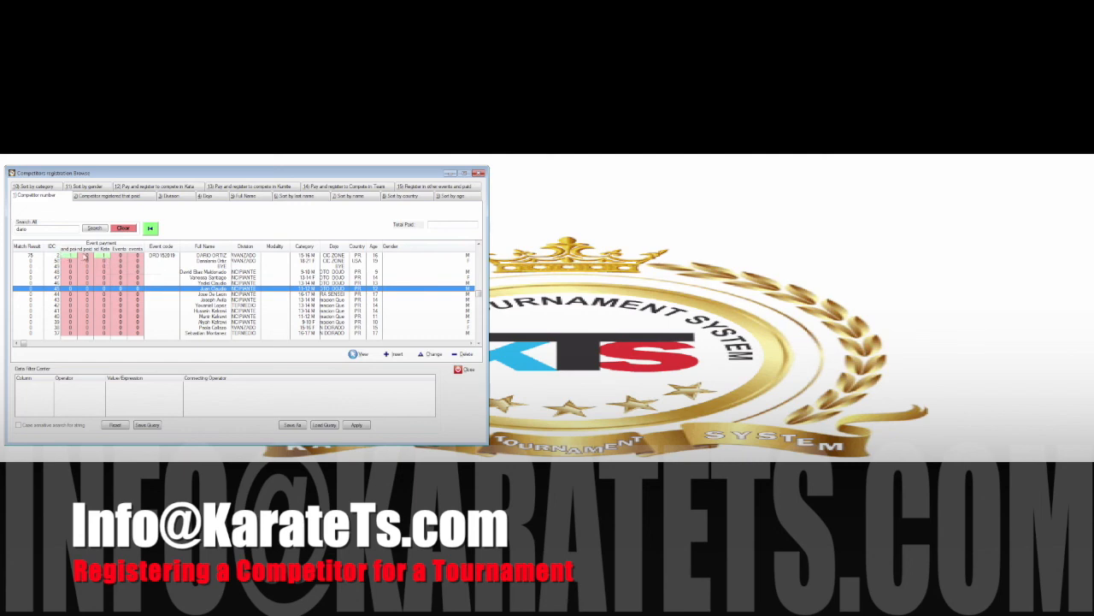
{"action": "left_click", "coordinate": [102, 256]}
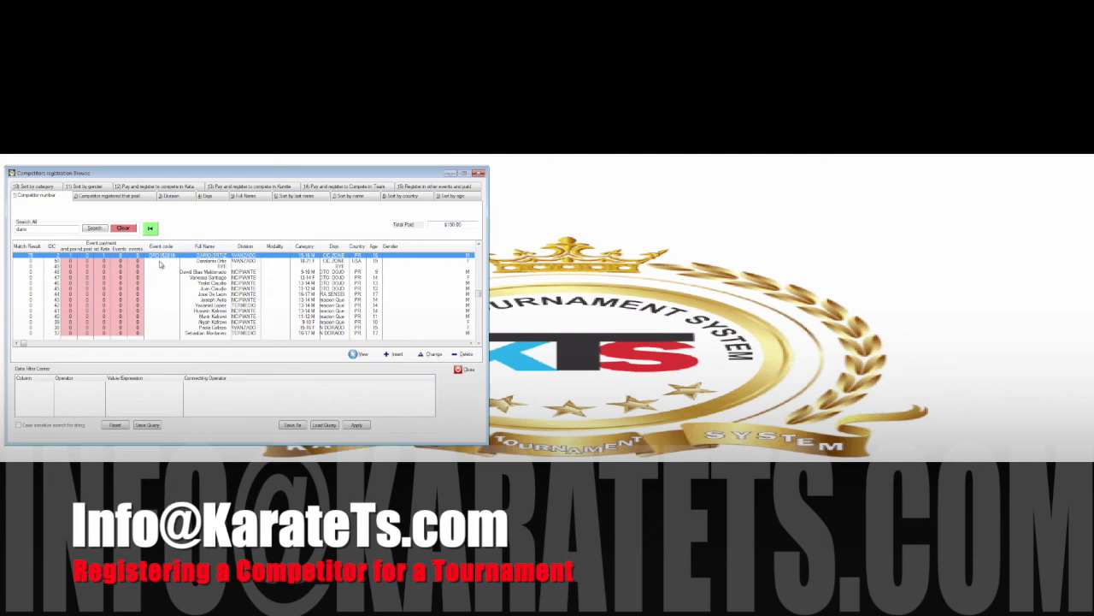
{"action": "left_click", "coordinate": [197, 267]}
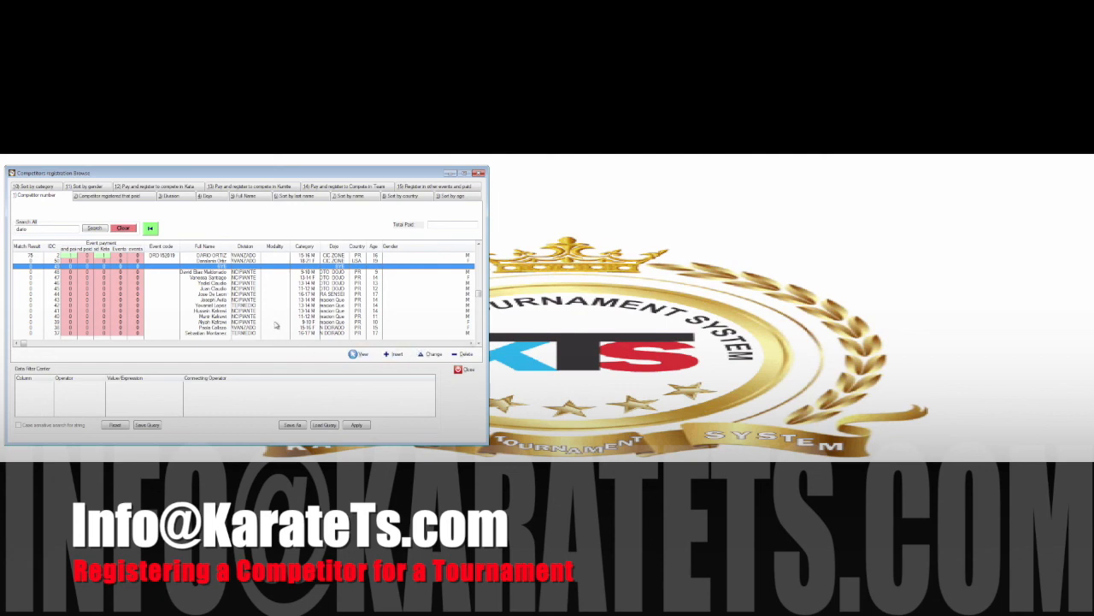
{"action": "left_click", "coordinate": [465, 369]}
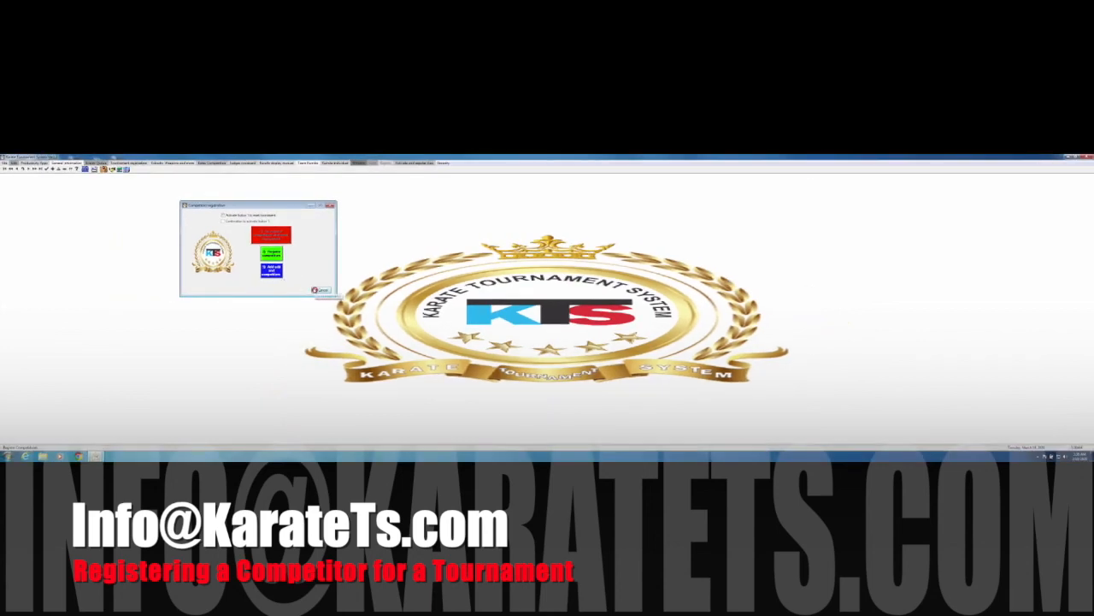
{"action": "left_click", "coordinate": [318, 291]}
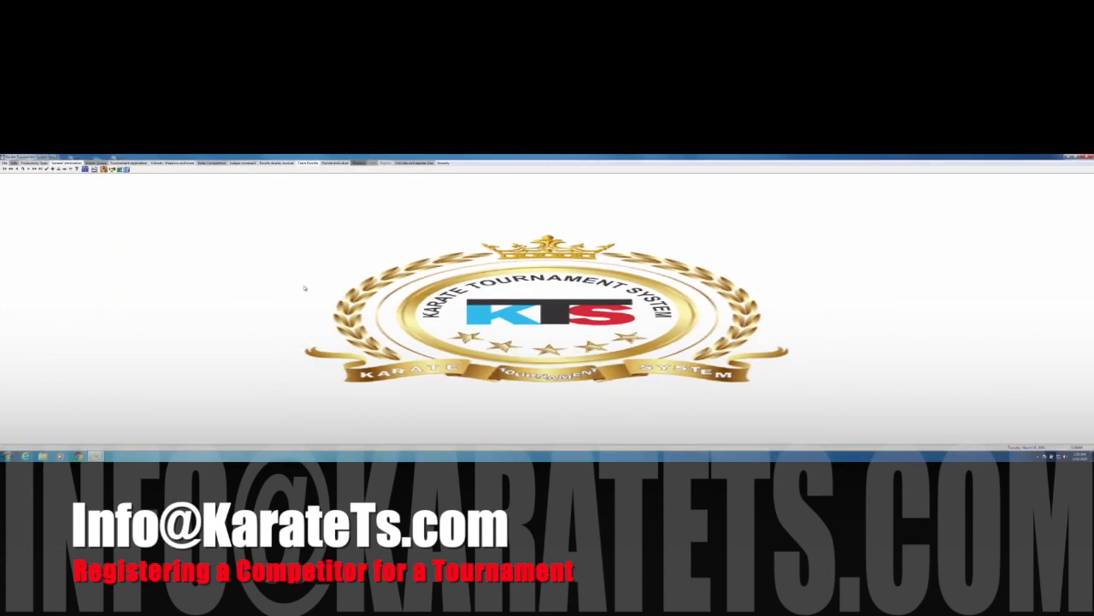